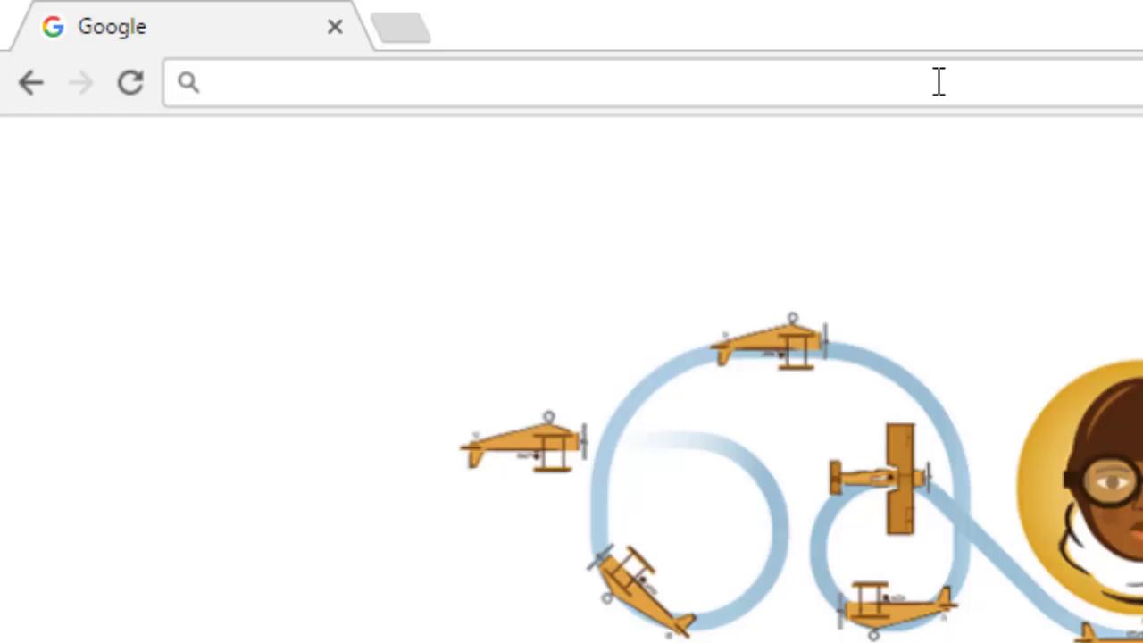
pyautogui.write('www.wpb')
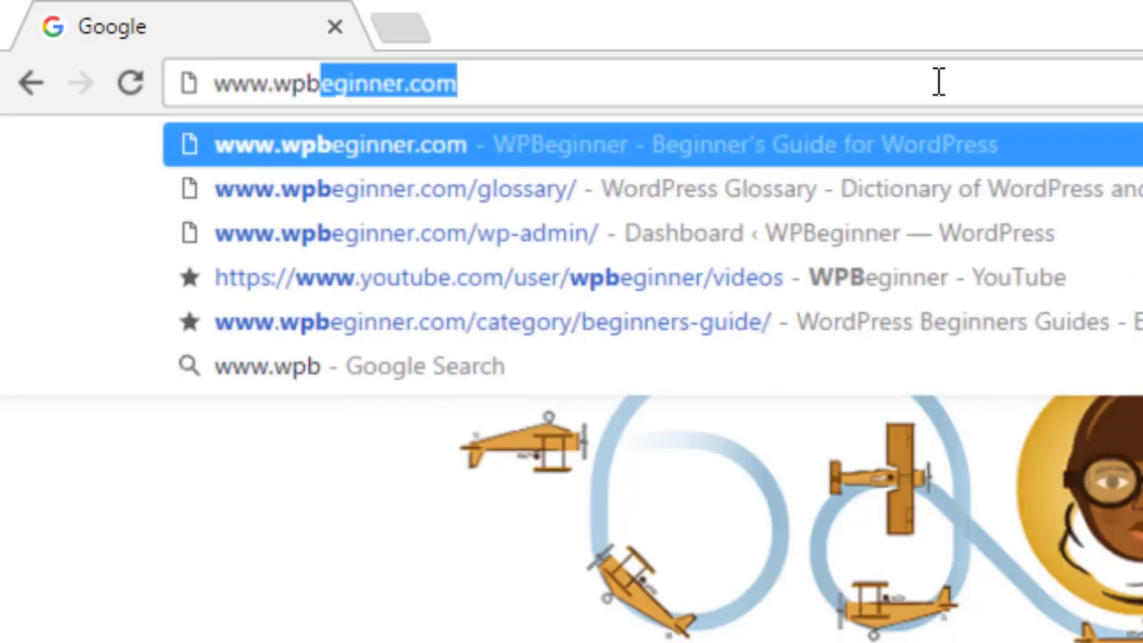
pyautogui.write('eginner.co')
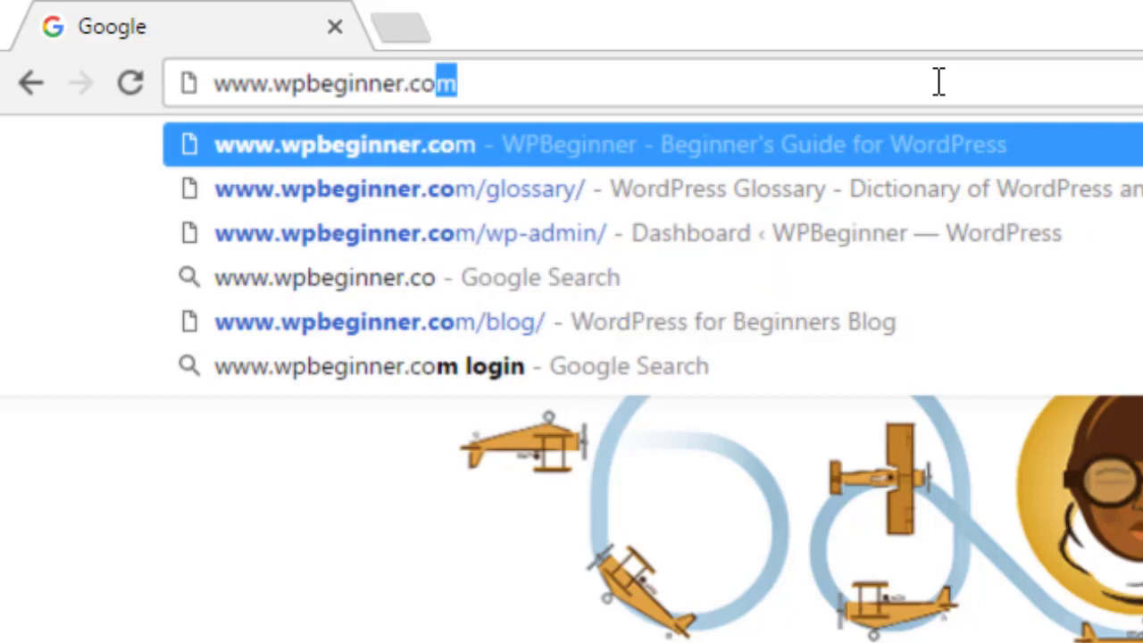
pyautogui.write('m/ref')
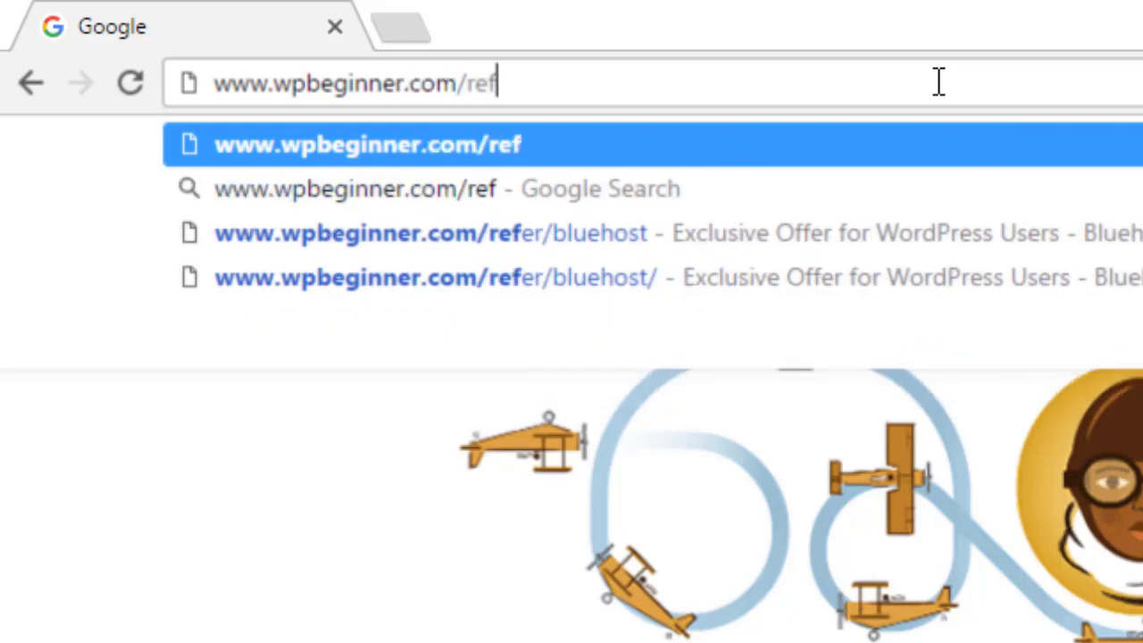
pyautogui.write('er/bl')
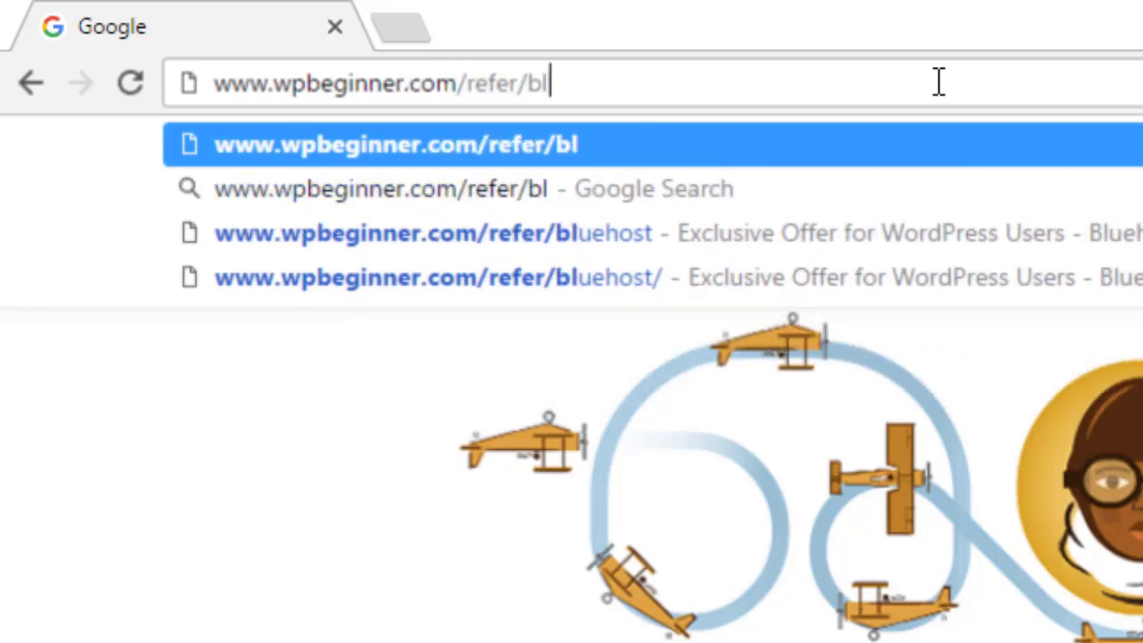
pyautogui.write('uehost')
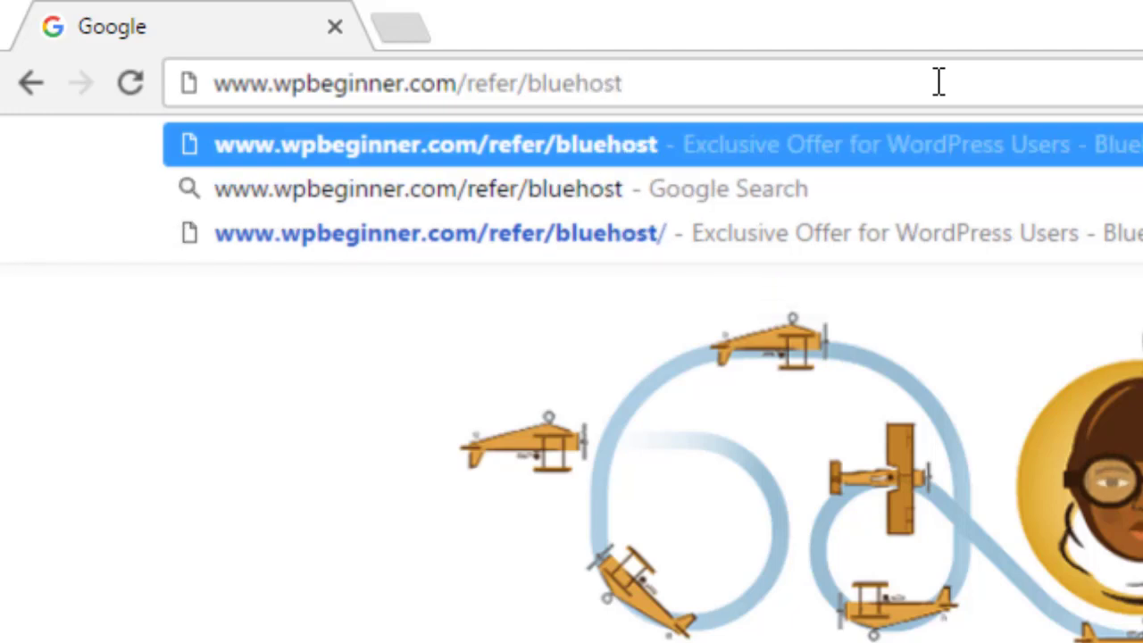
pyautogui.press('Return')
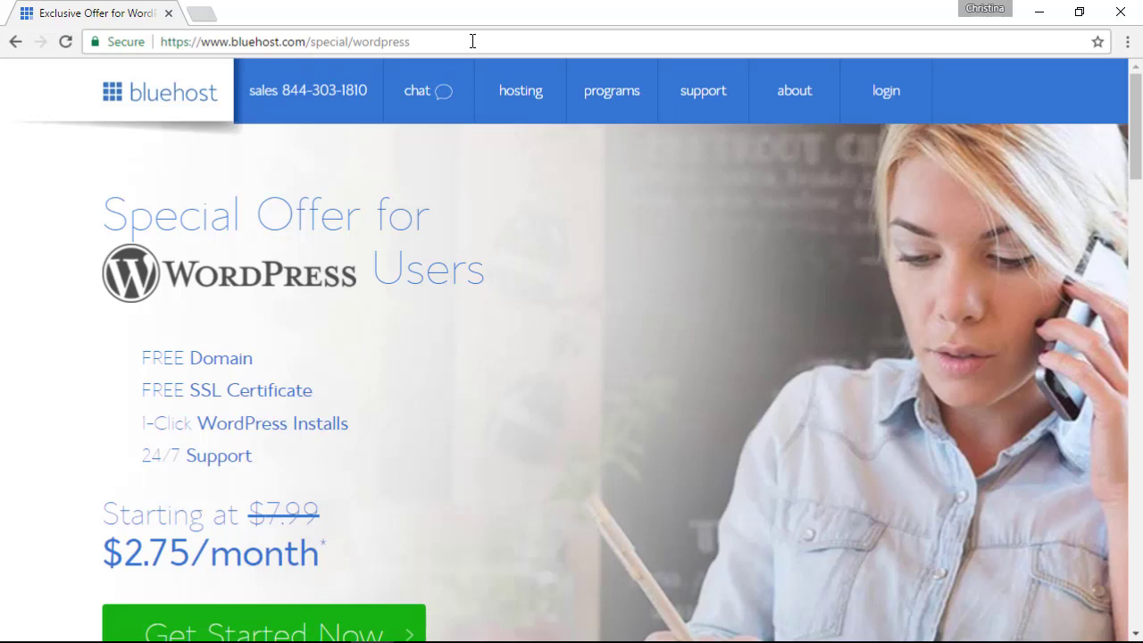
# - Get started with the WordPress users' special offer and select the Basic hosting plan
pyautogui.scroll(-1, 445, 308)
pyautogui.click(283, 543)
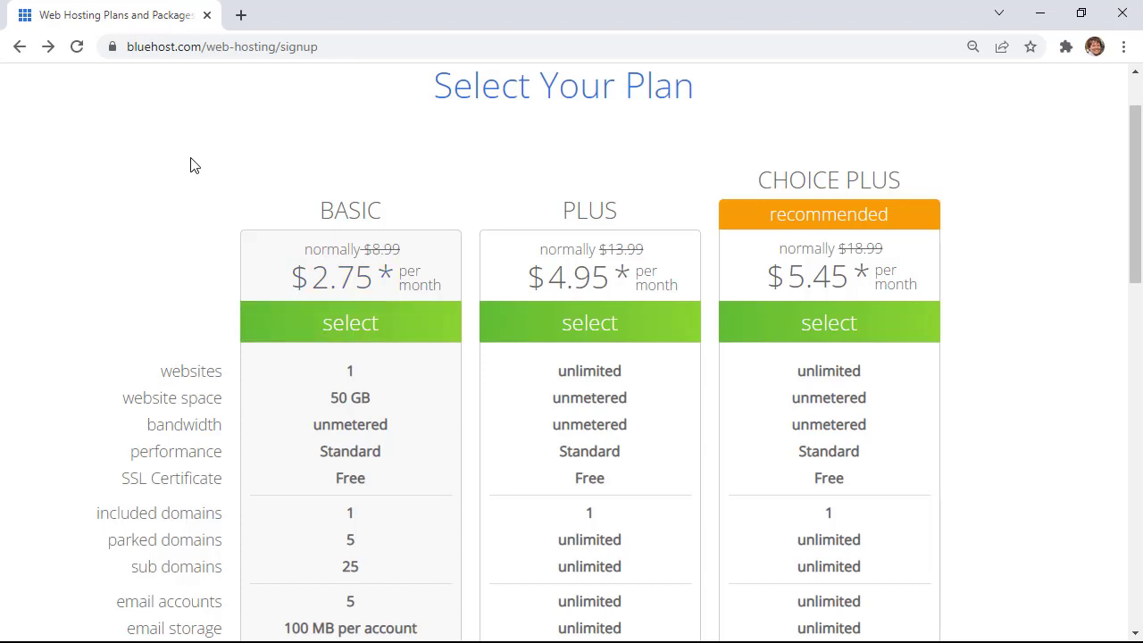
pyautogui.scroll(-1, 191, 165)
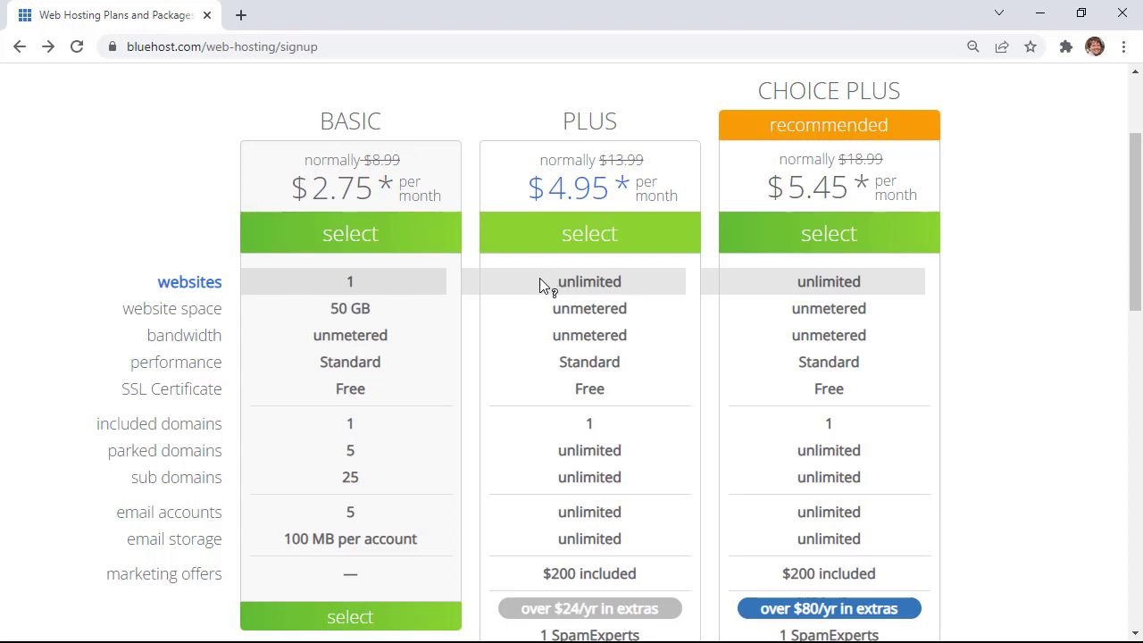
pyautogui.click(373, 235)
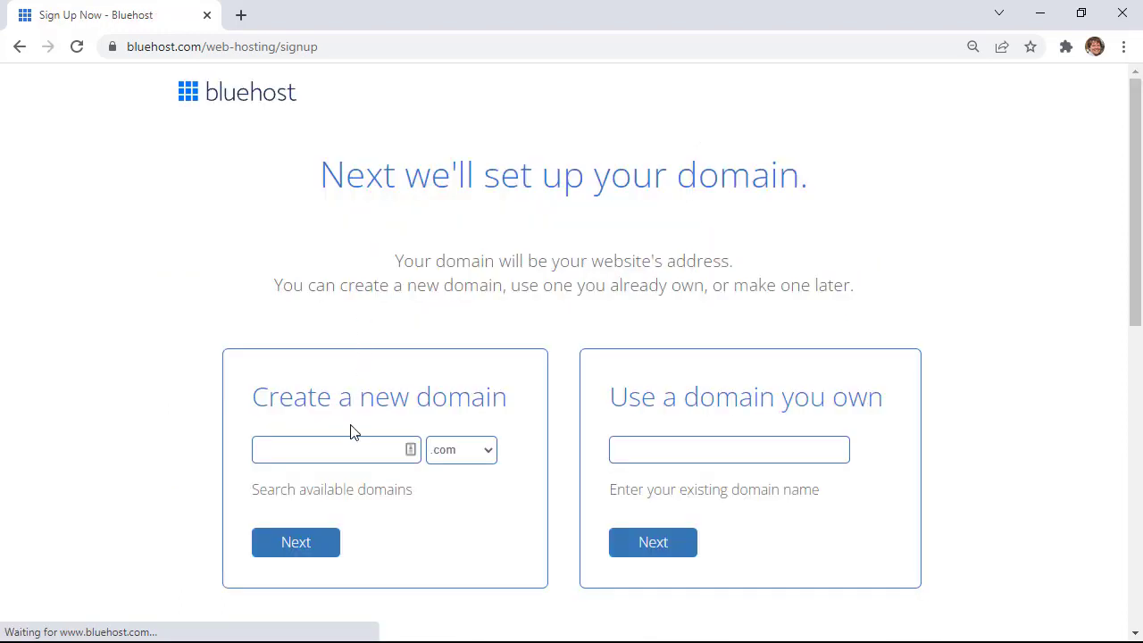
# - Create the new domain startawpssite with the .com extension and continue to account creation
pyautogui.click(335, 456)
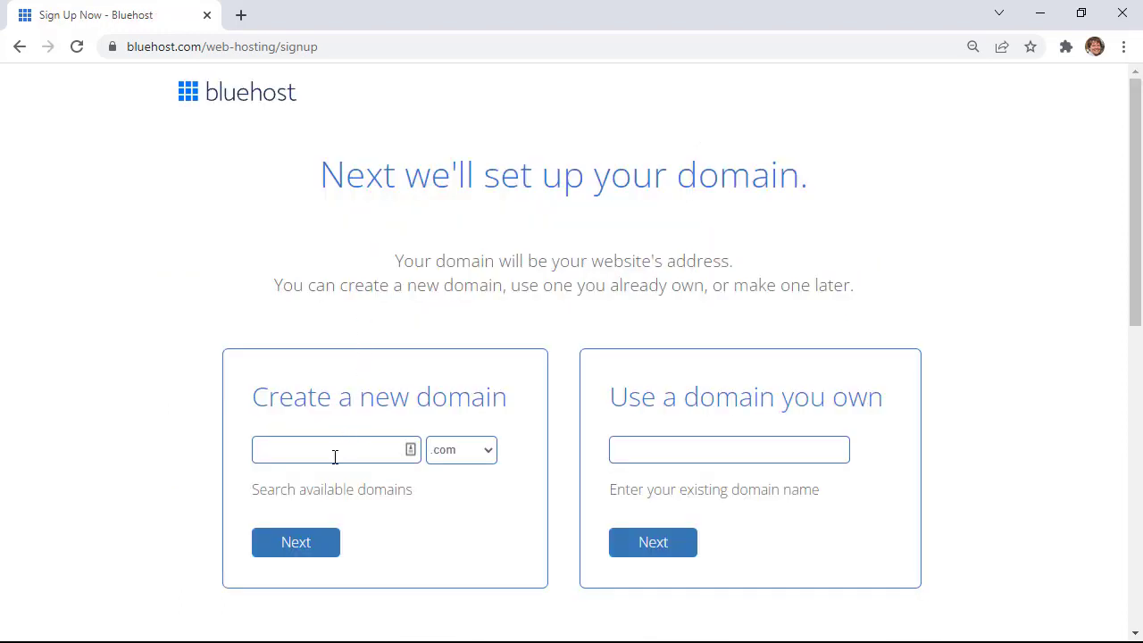
pyautogui.write('startawpssite')
pyautogui.click(300, 543)
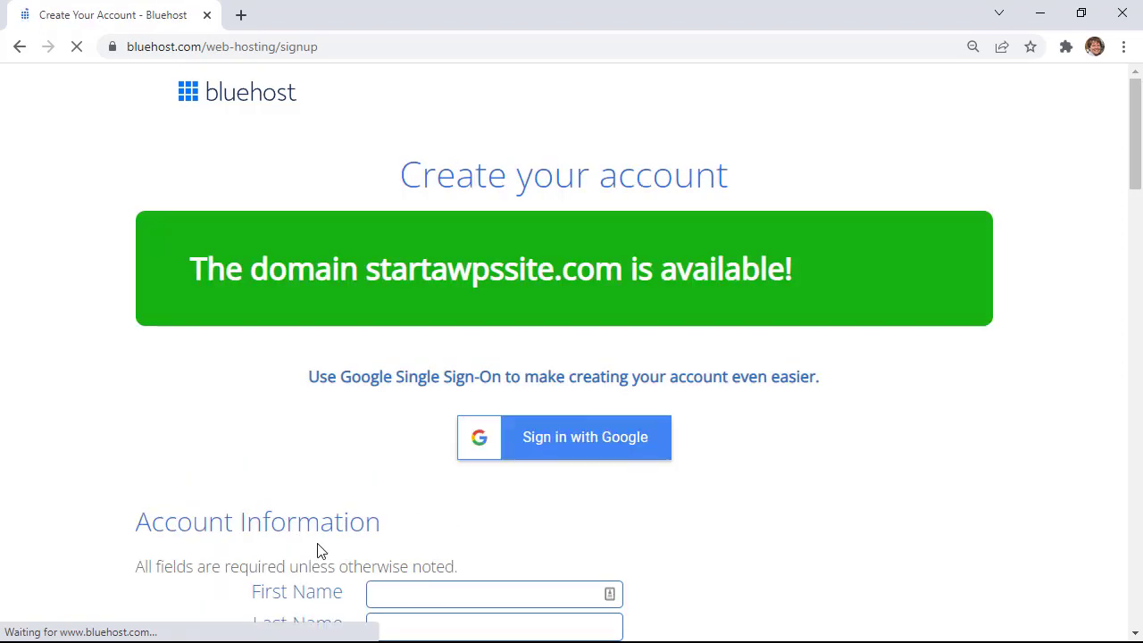
# - Choose the Basic 12 Month Price - $2.75/mo. account plan in the package information
pyautogui.scroll(-5, 320, 551)
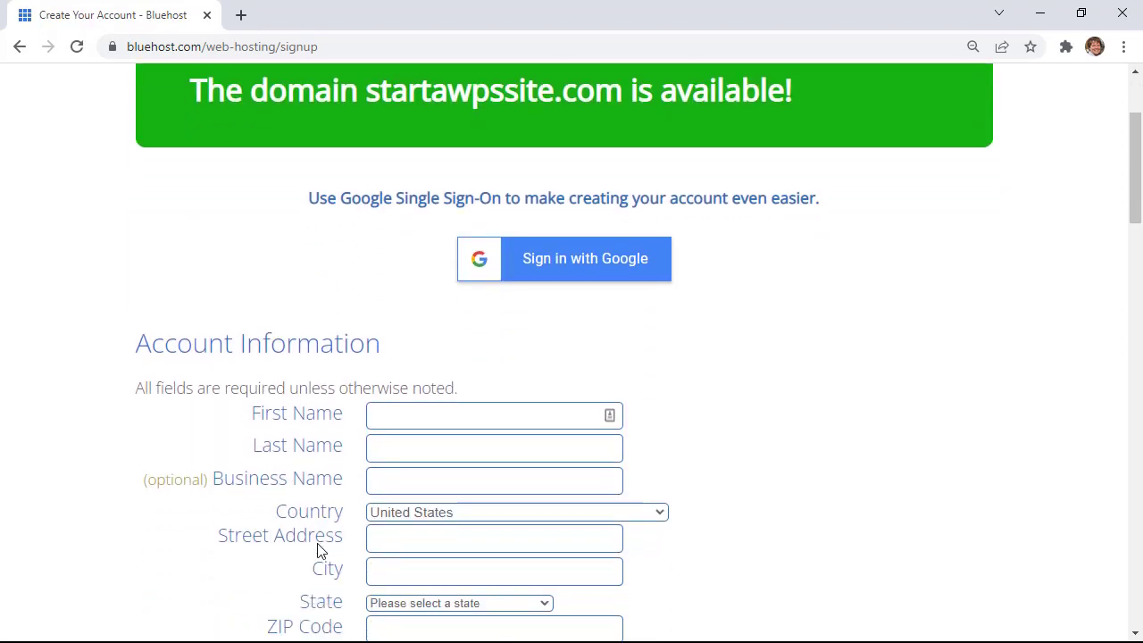
pyautogui.scroll(-3, 320, 551)
pyautogui.scroll(-2, 319, 543)
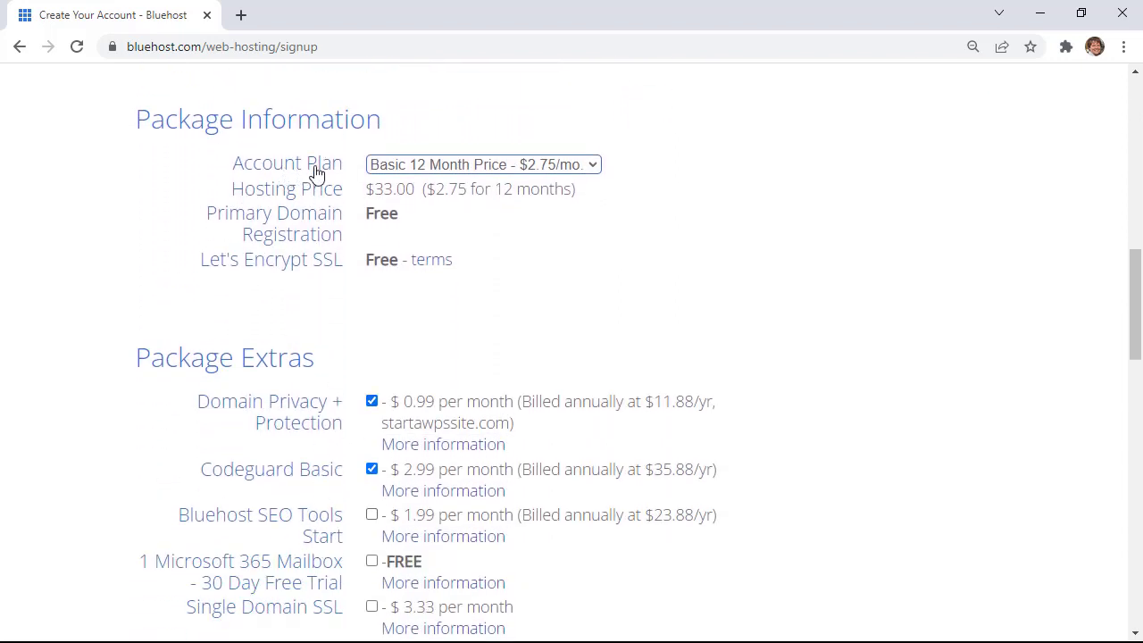
pyautogui.click(460, 168)
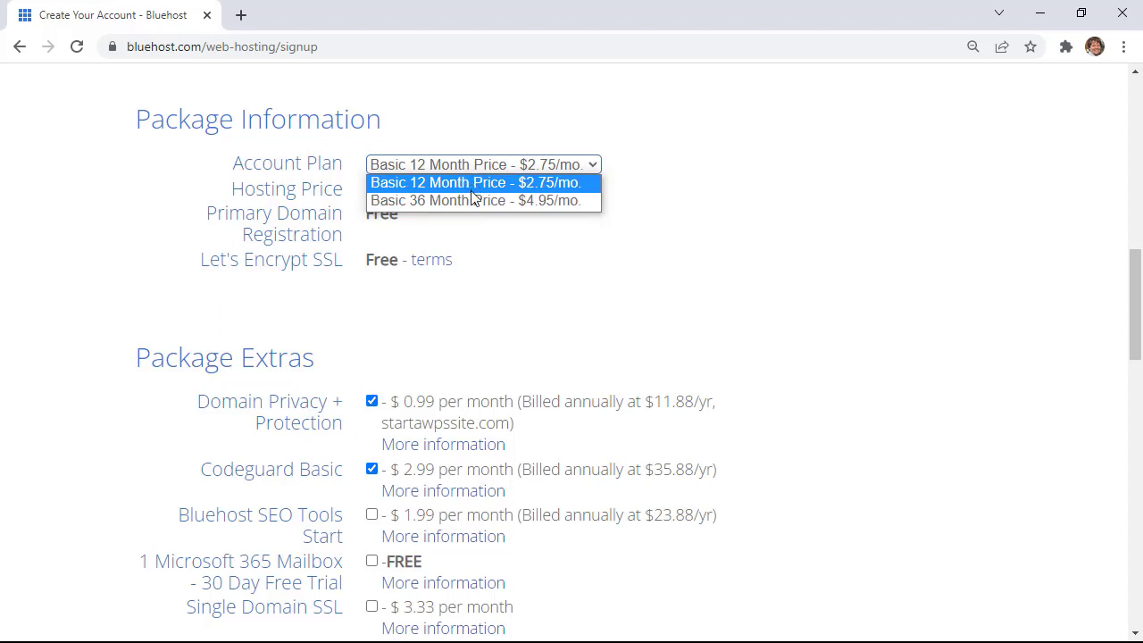
pyautogui.click(472, 188)
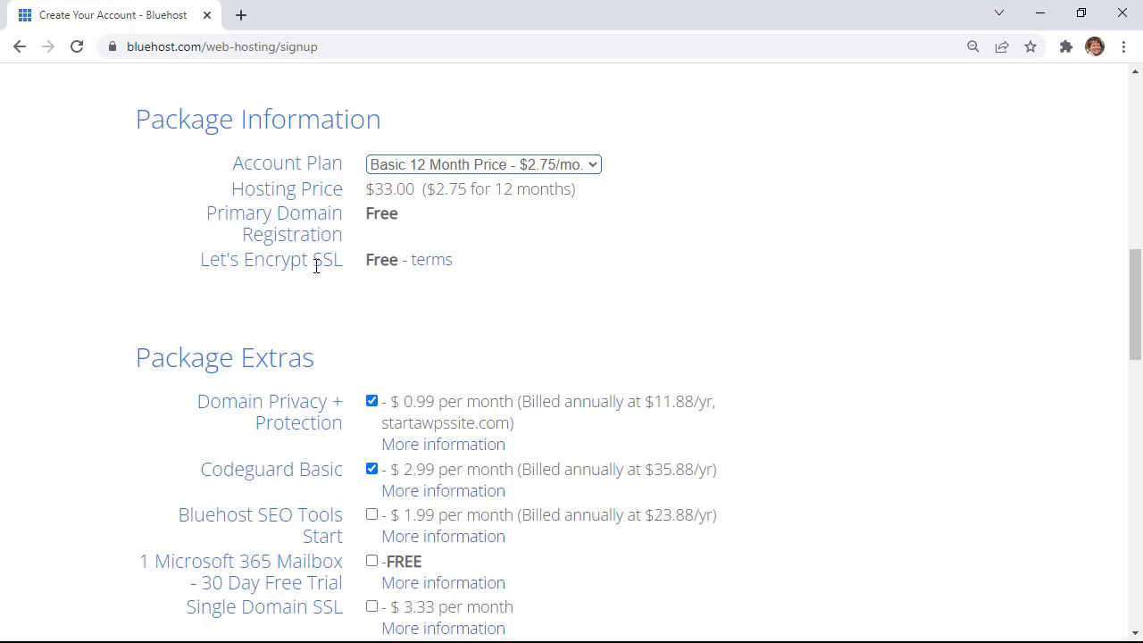
# - Remove the Domain Privacy + Protection, Codeguard Basic and SiteLock Security - Essential extras from the hosting order
pyautogui.scroll(-3, 316, 266)
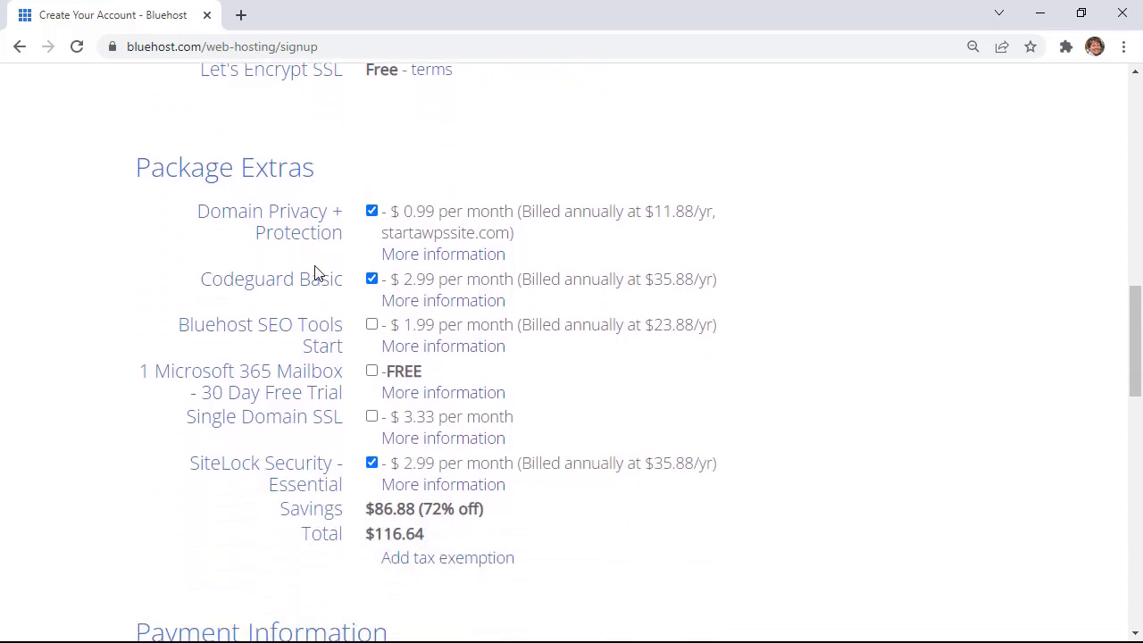
pyautogui.click(372, 133)
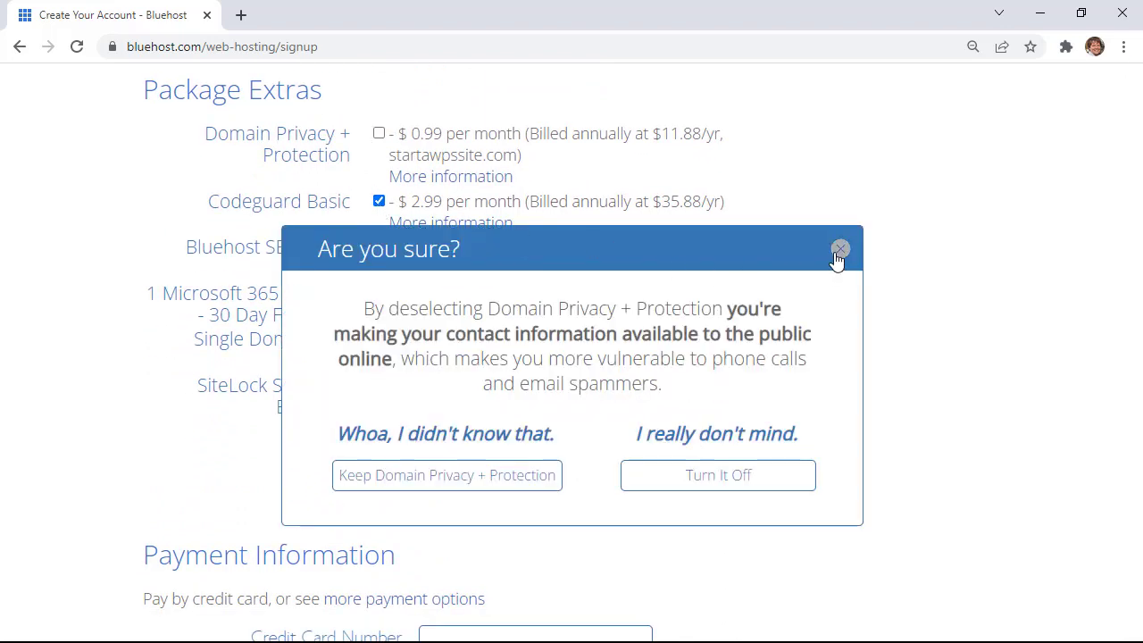
pyautogui.click(840, 249)
pyautogui.click(373, 201)
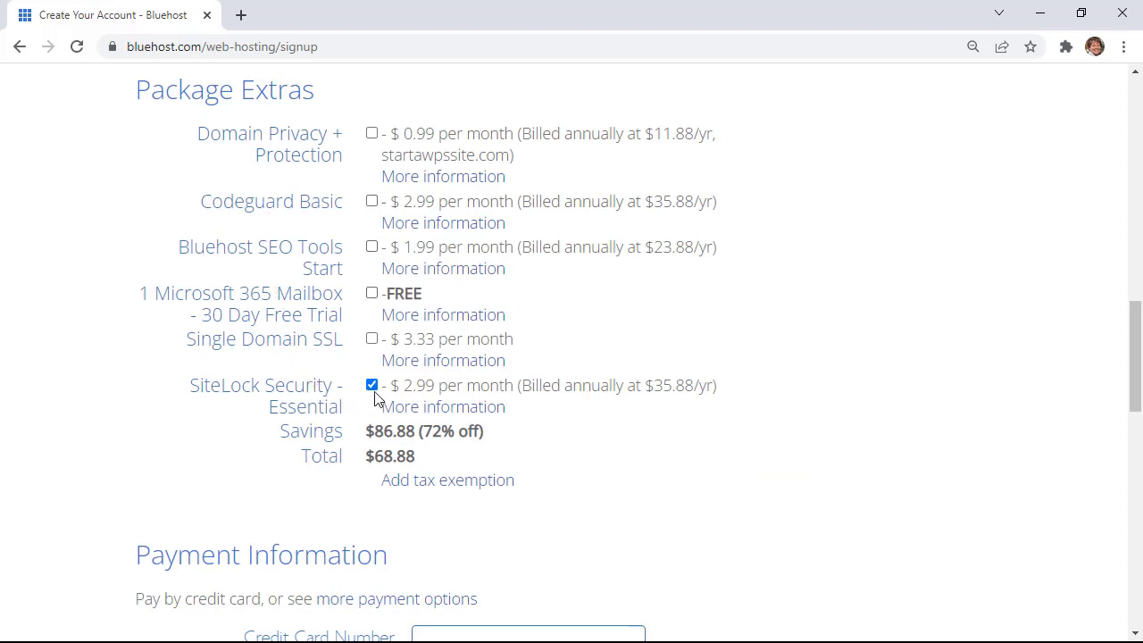
pyautogui.click(373, 388)
pyautogui.scroll(-3, 348, 402)
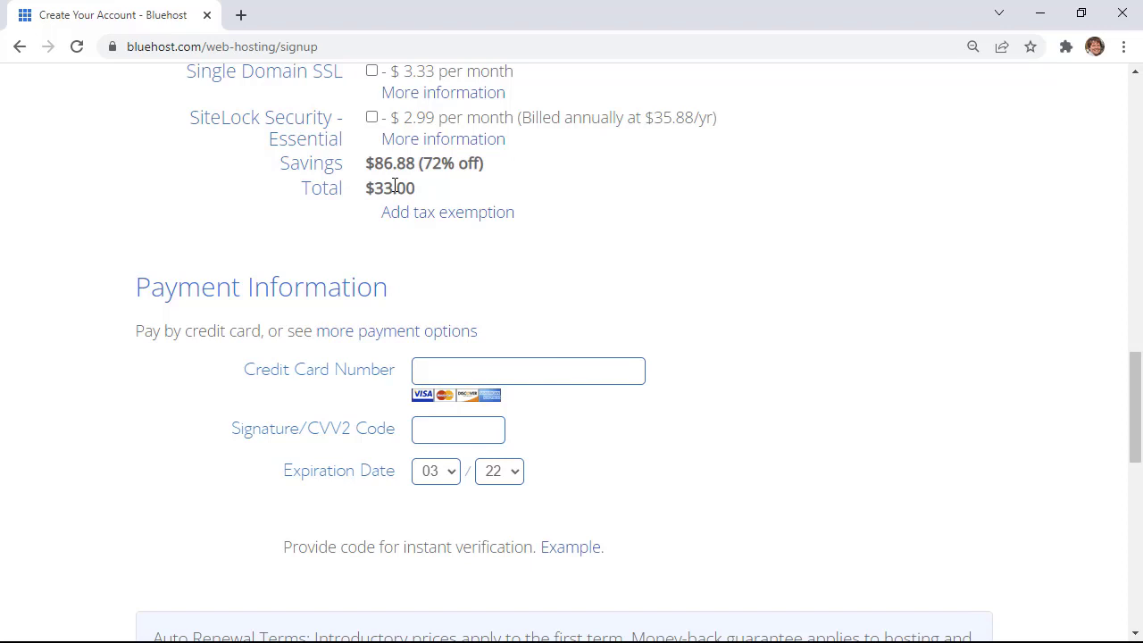
pyautogui.scroll(-1, 382, 197)
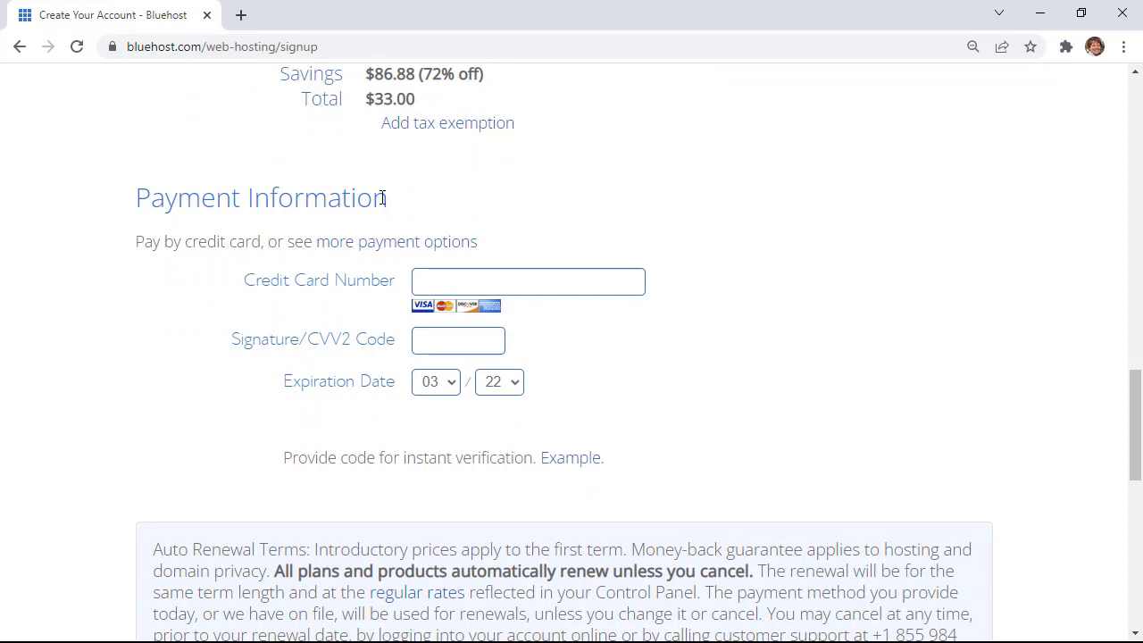
pyautogui.scroll(-6, 382, 197)
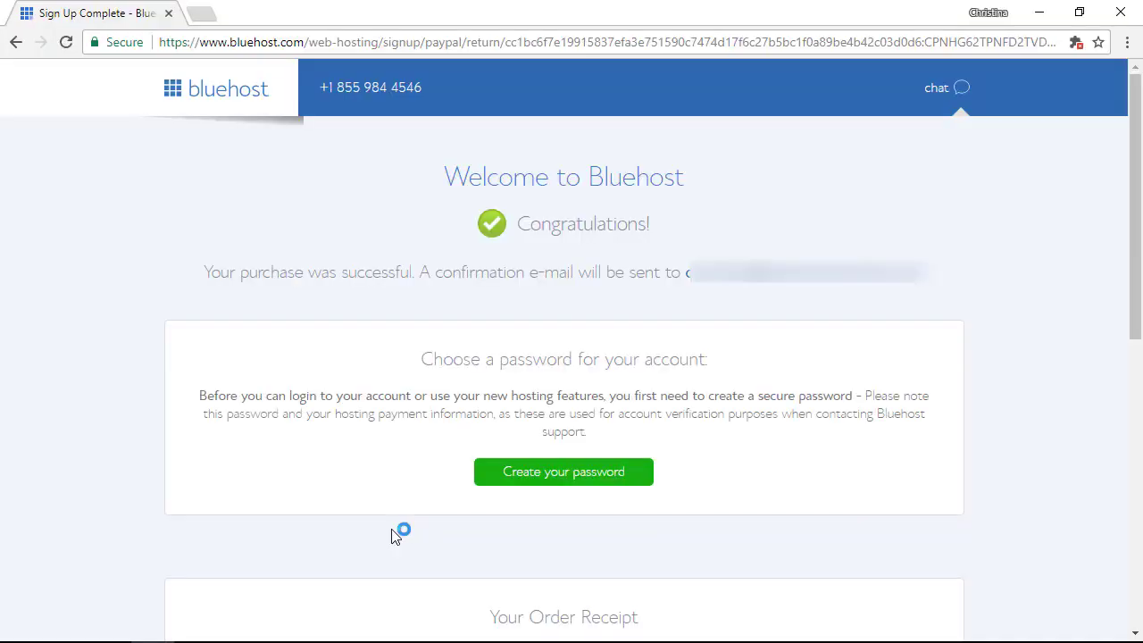
# - Agree to Bluehost's Privacy Policy and Terms of Service and submit the new account password
pyautogui.scroll(-1, 397, 536)
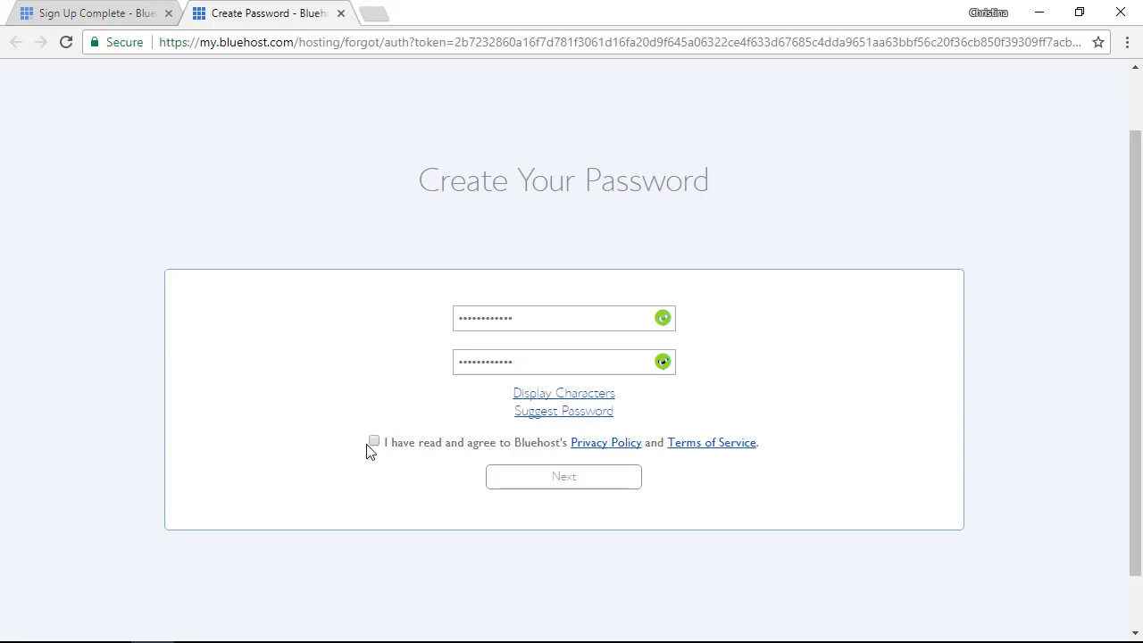
pyautogui.click(374, 443)
pyautogui.click(559, 480)
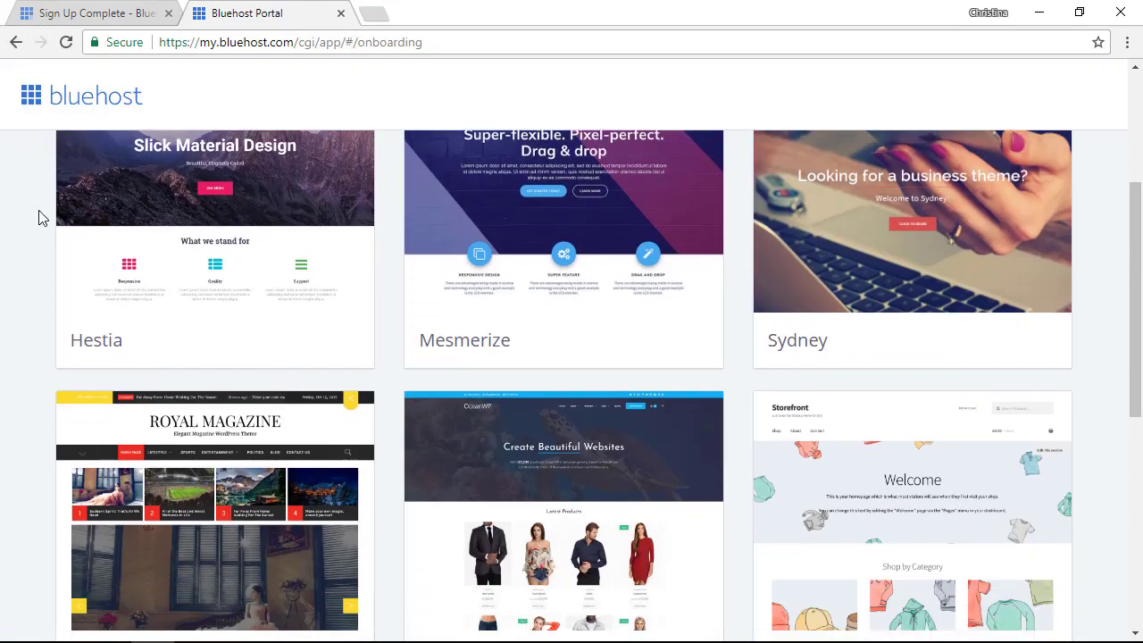
# - Skip the theme selection in the Bluehost onboarding
pyautogui.scroll(-1, 39, 218)
pyautogui.scroll(-5, 40, 212)
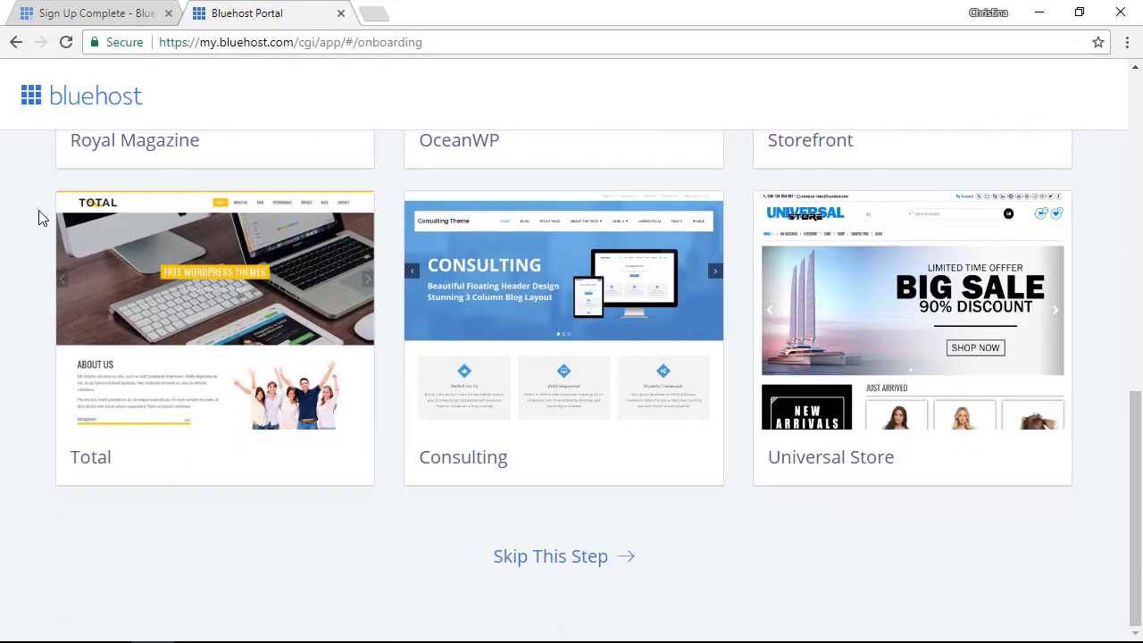
pyautogui.click(555, 563)
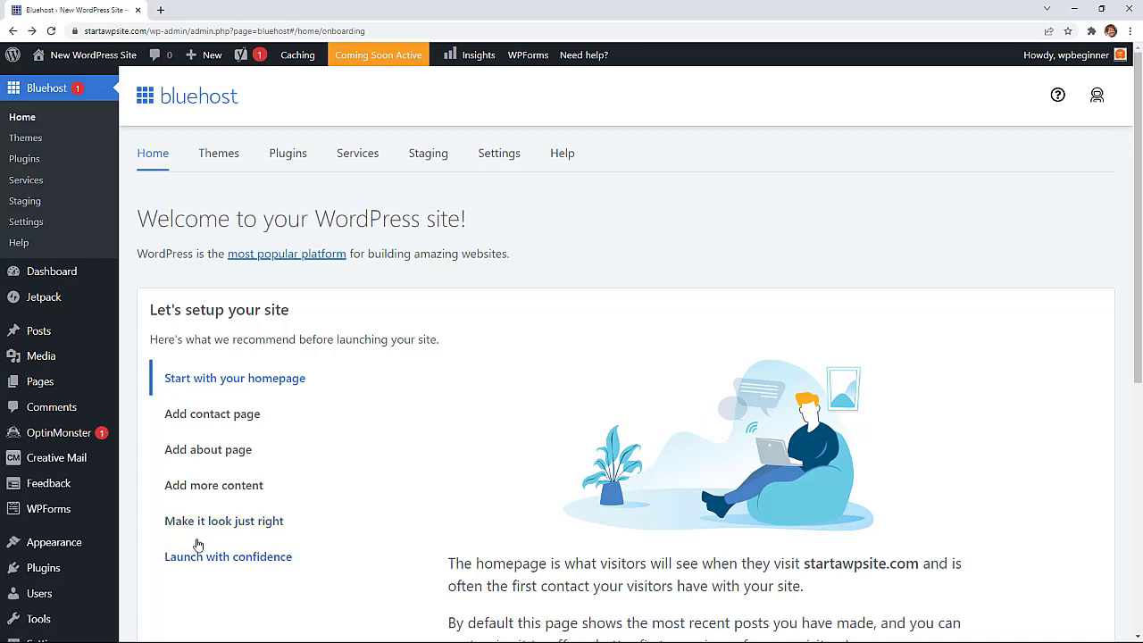
# - Open the list of installed plugins in the WordPress admin area
pyautogui.scroll(-1, 198, 544)
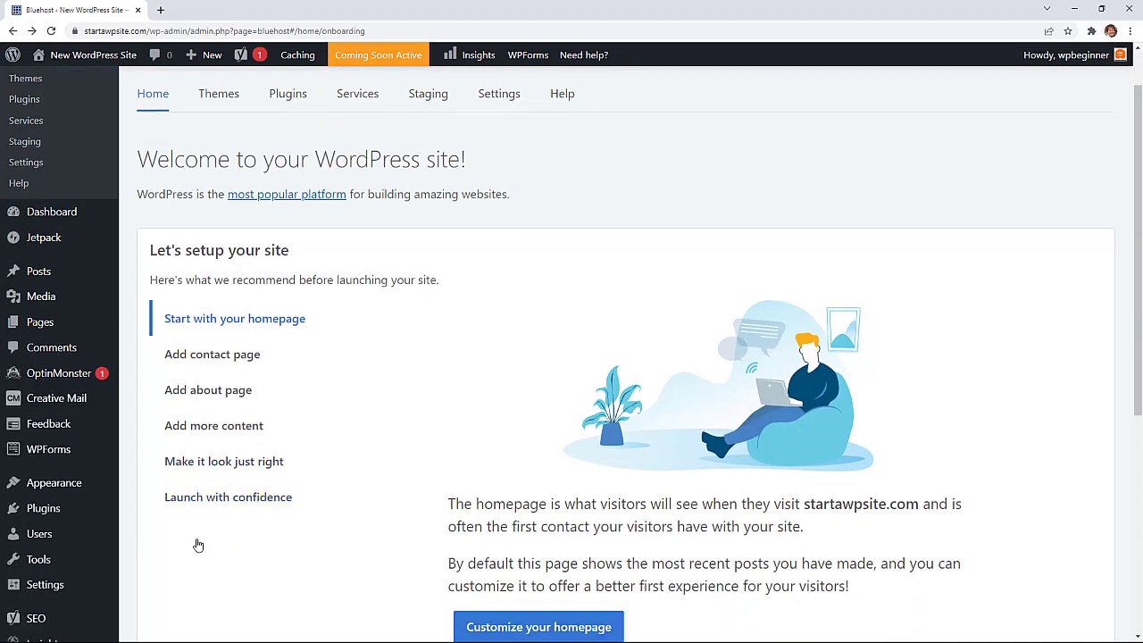
pyautogui.moveTo(45, 509)
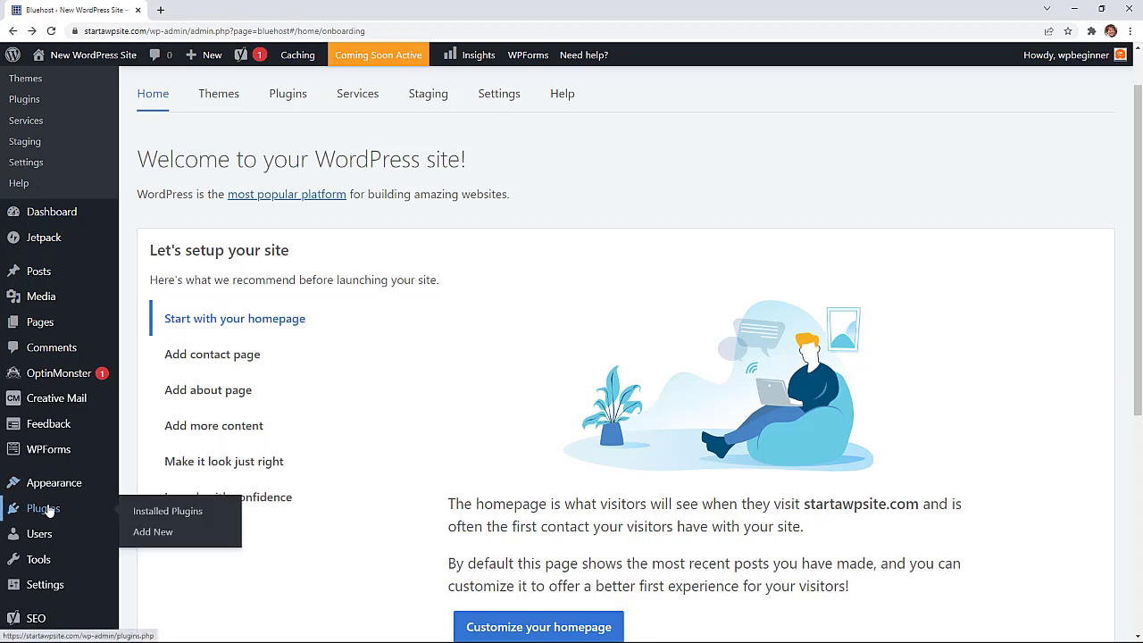
pyautogui.click(143, 512)
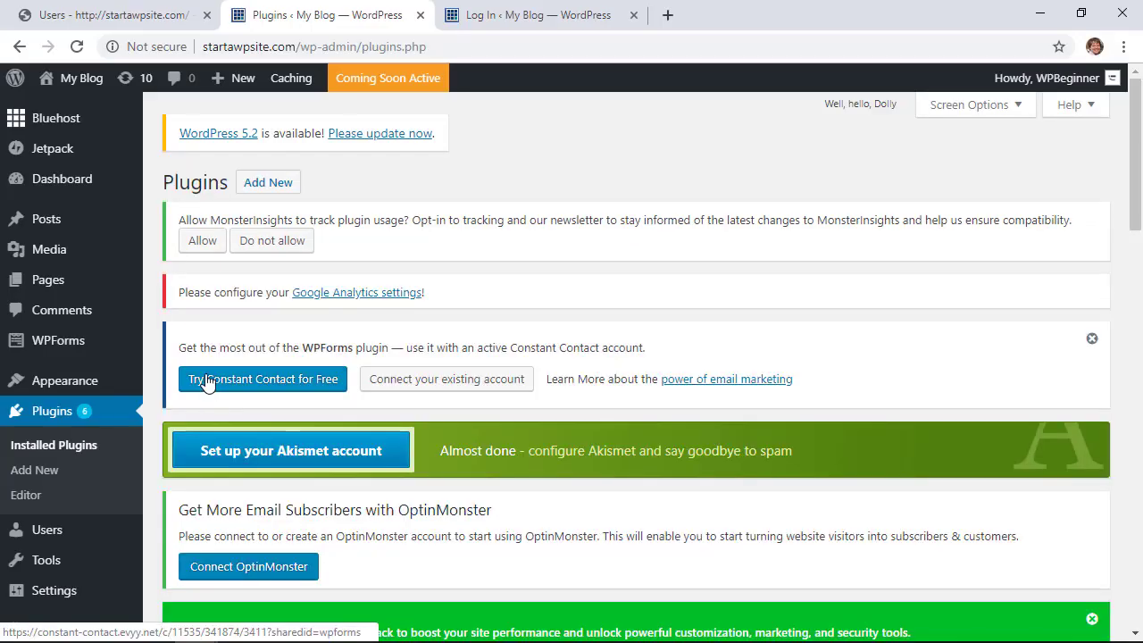
# - Select all installed plugins and deactivate them in bulk
pyautogui.scroll(-10, 188, 321)
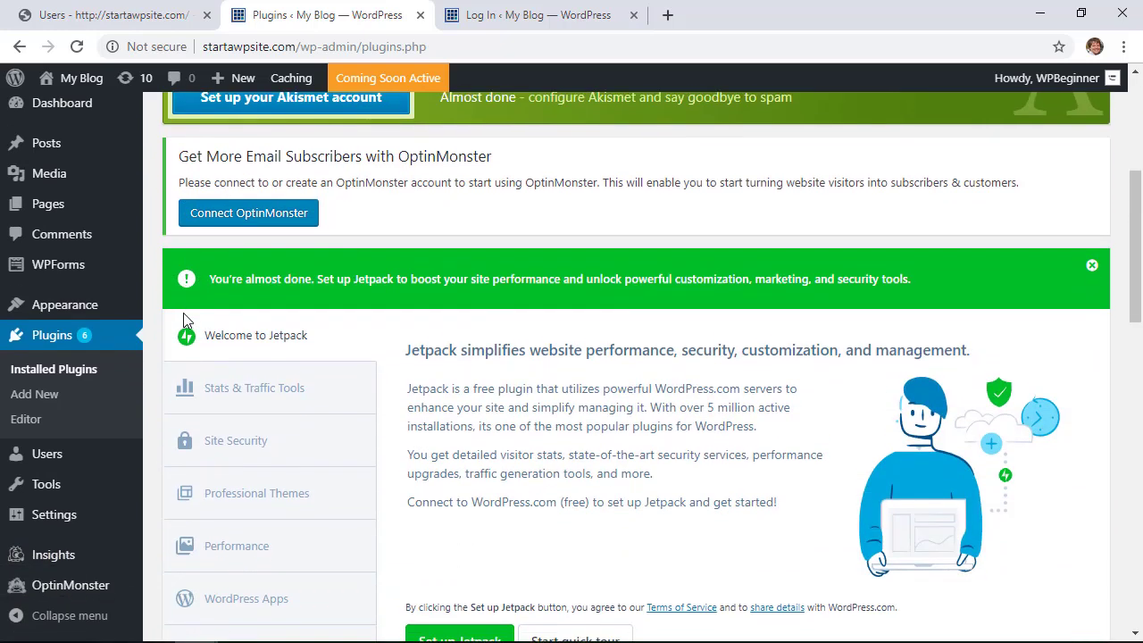
pyautogui.scroll(-3, 183, 319)
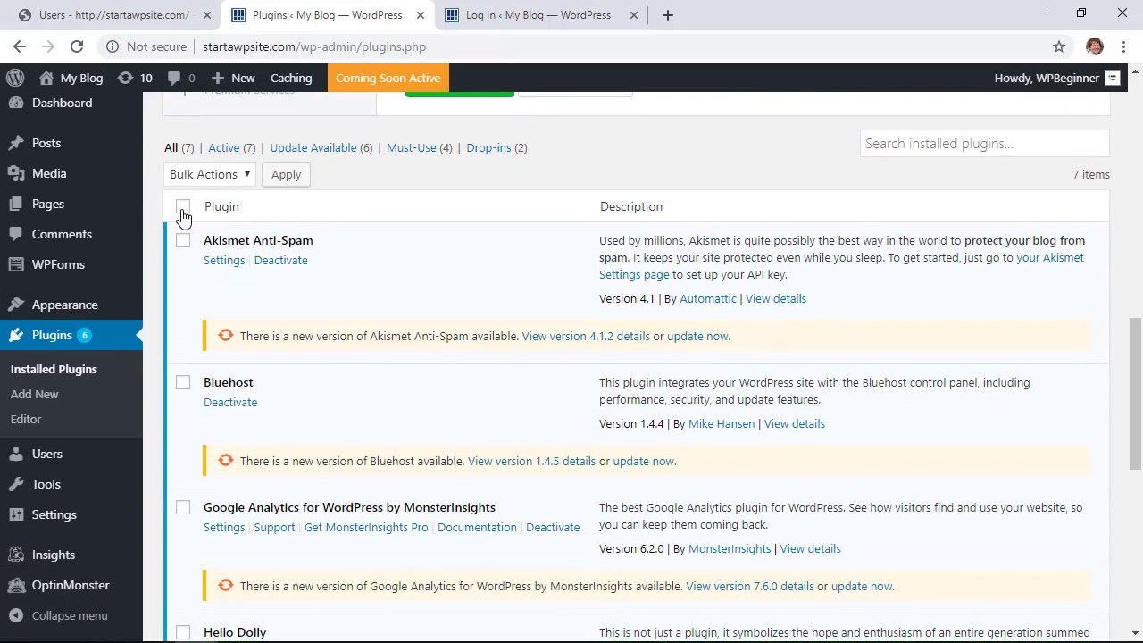
pyautogui.click(182, 206)
pyautogui.click(207, 178)
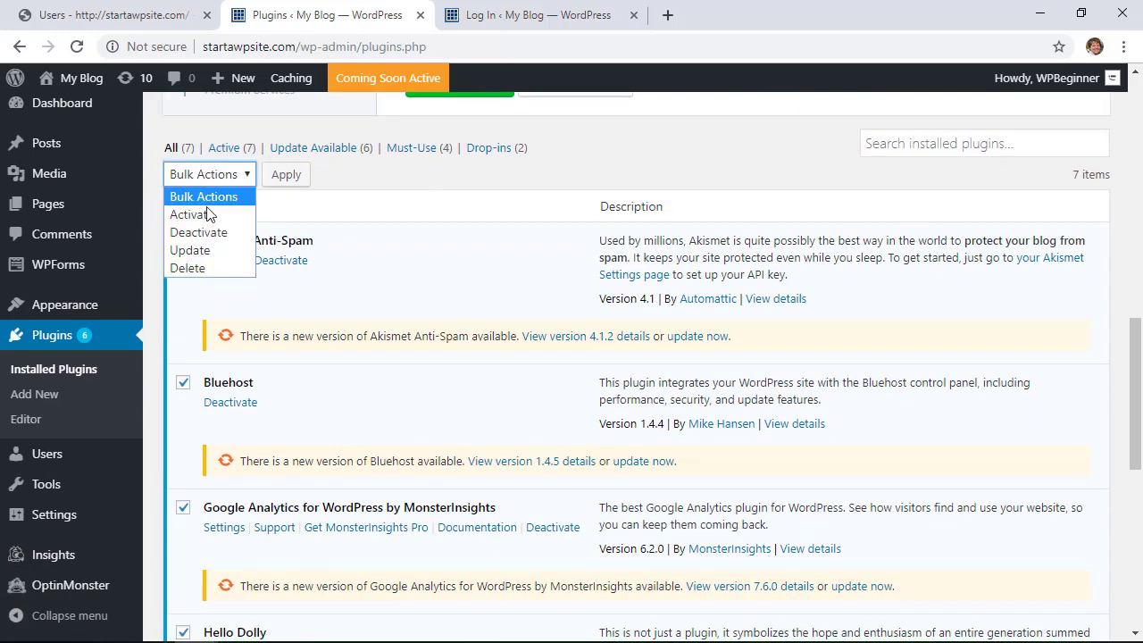
pyautogui.click(205, 233)
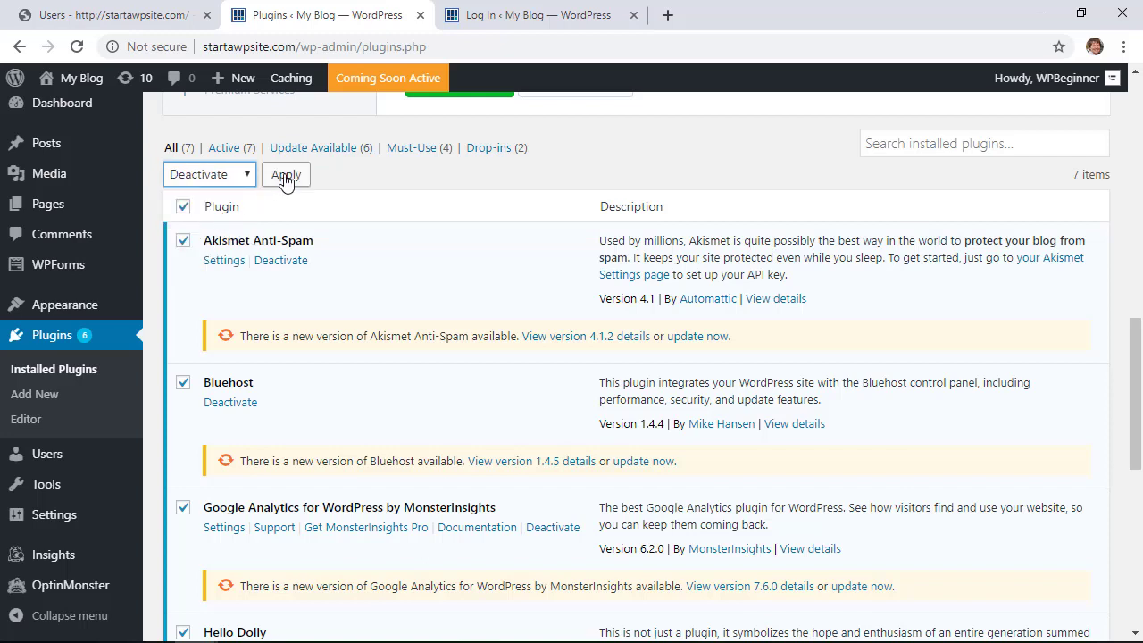
pyautogui.click(285, 177)
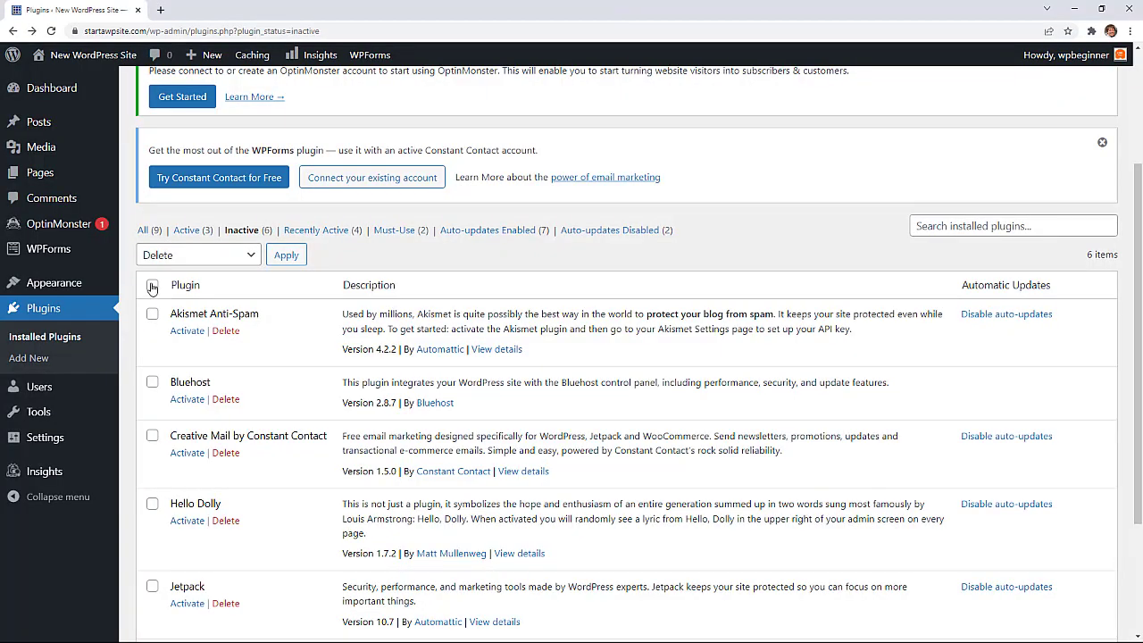
# - Select all inactive plugins, delete them in bulk and confirm the deletion
pyautogui.click(152, 285)
pyautogui.click(173, 255)
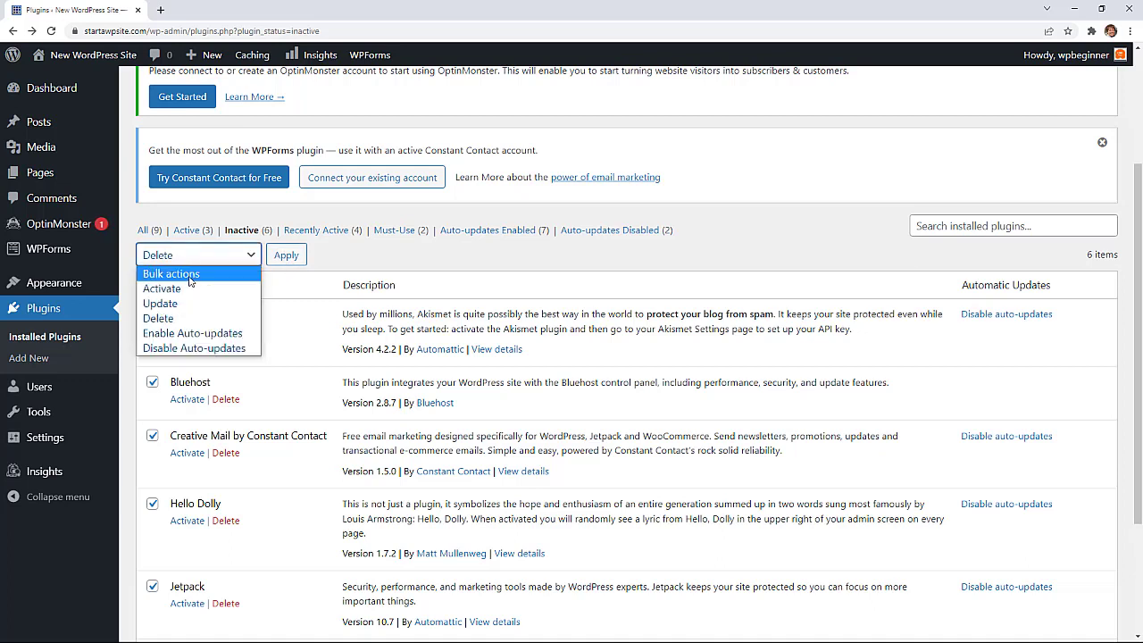
pyautogui.click(158, 318)
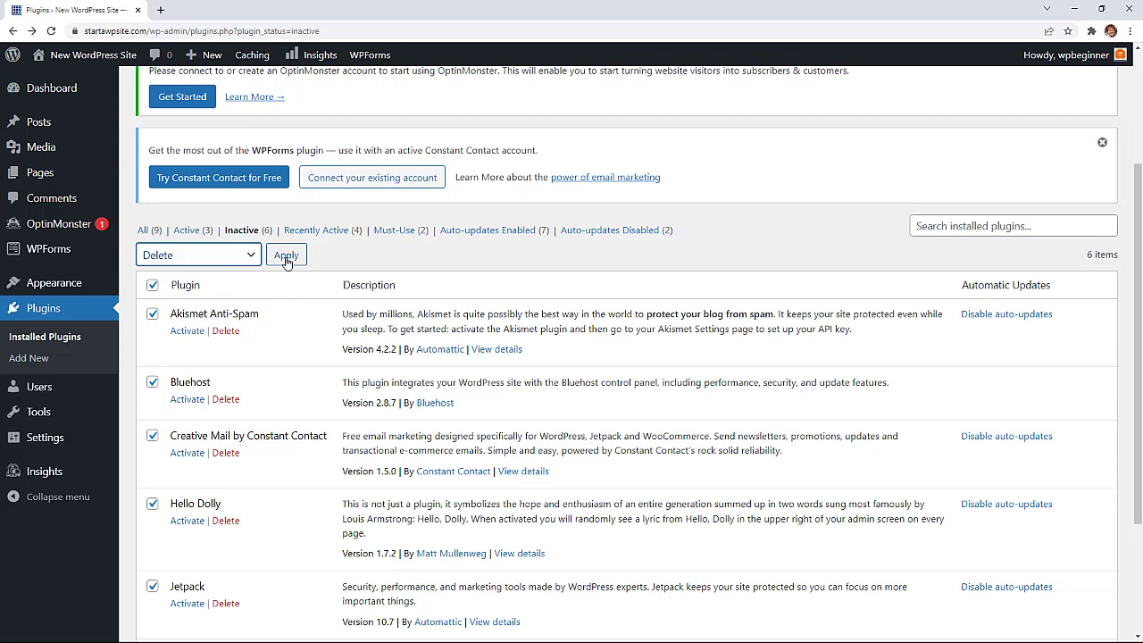
pyautogui.click(286, 257)
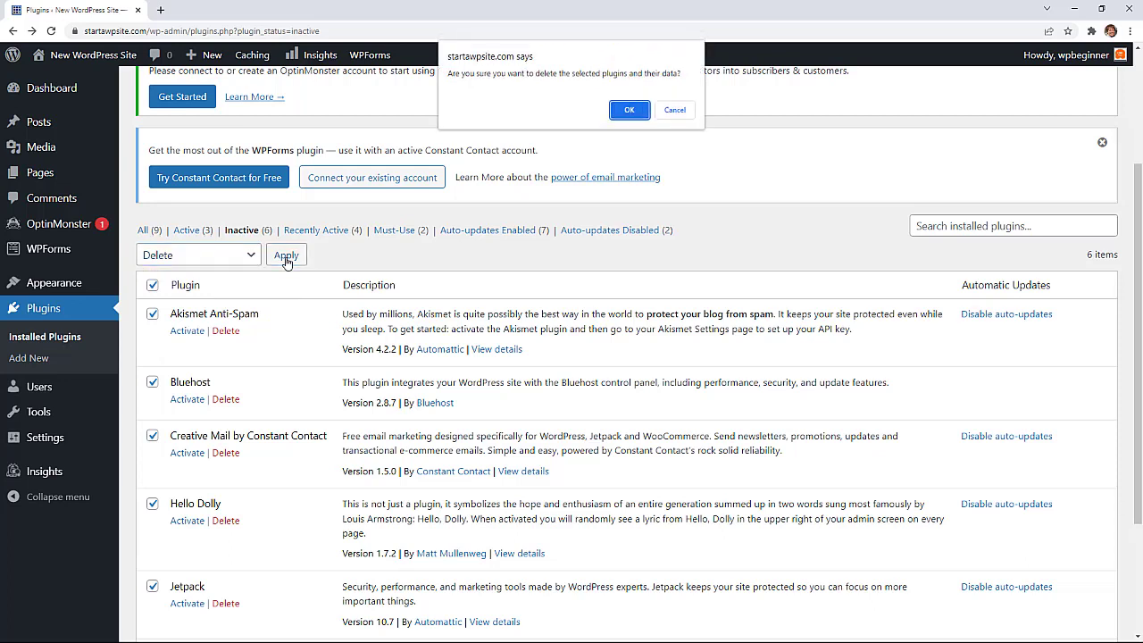
pyautogui.click(630, 110)
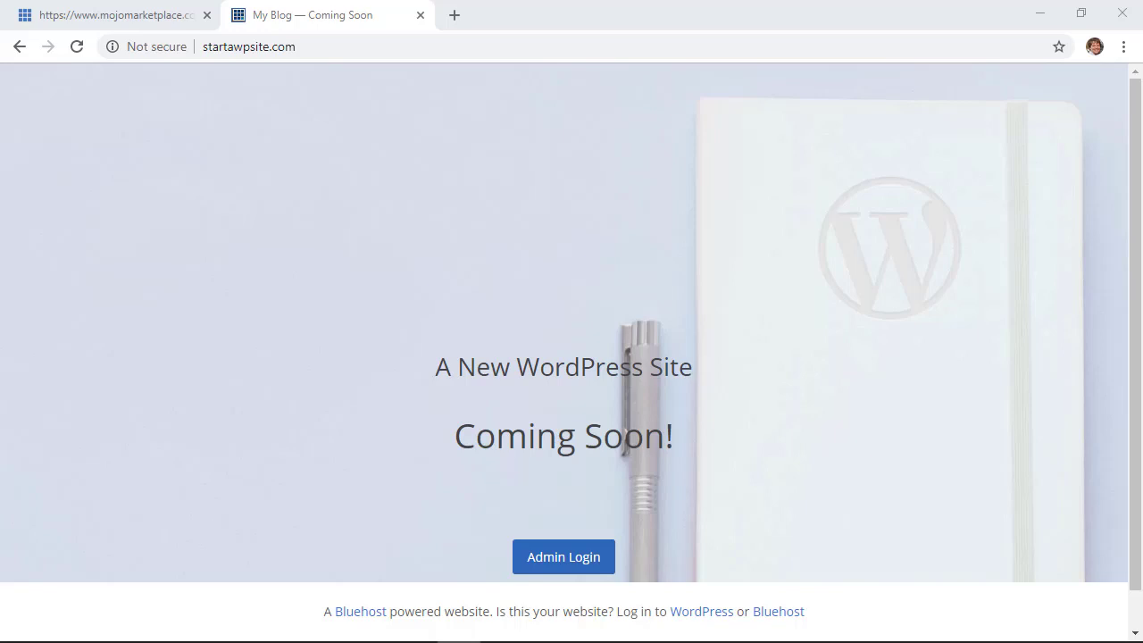
# - Examine the connection security details and address of startawpsite.com in the browser
pyautogui.click(149, 47)
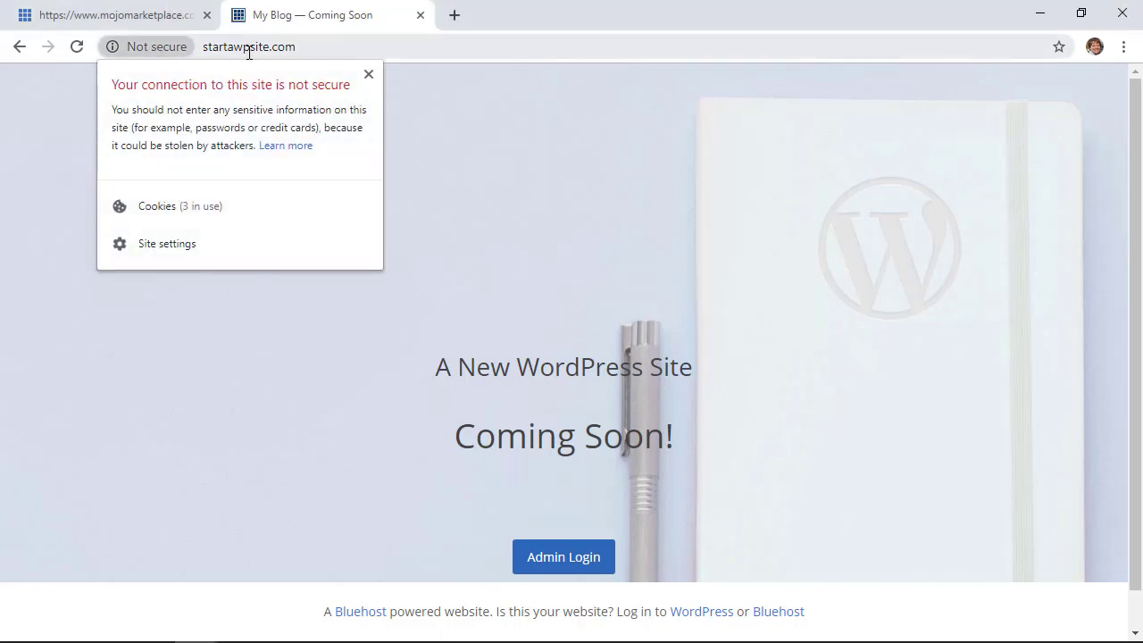
pyautogui.click(363, 47)
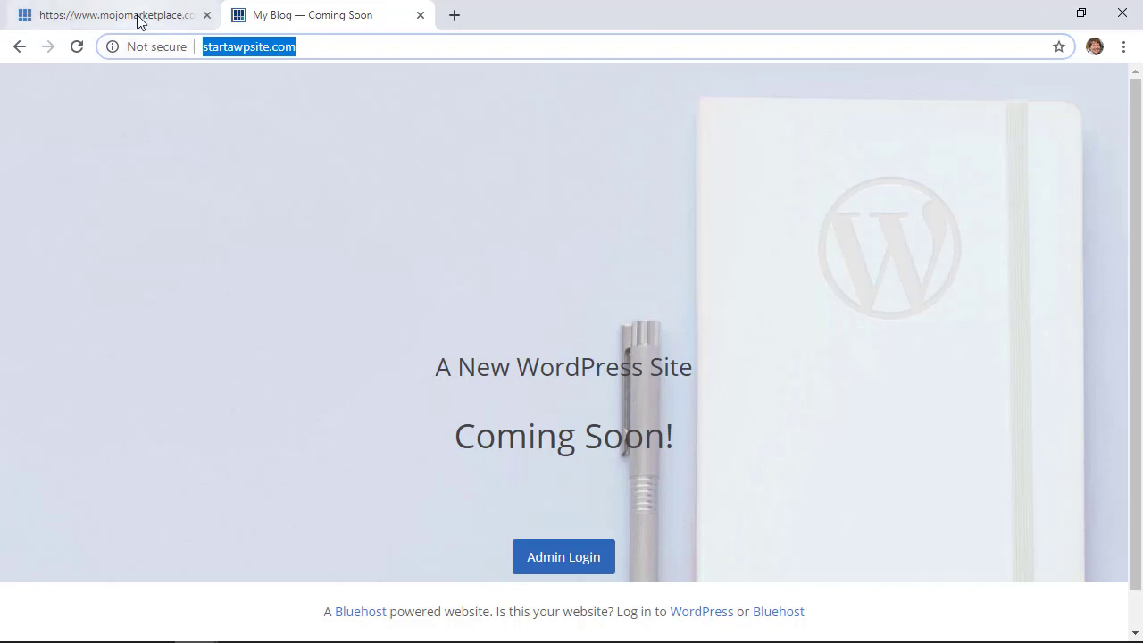
pyautogui.click(173, 95)
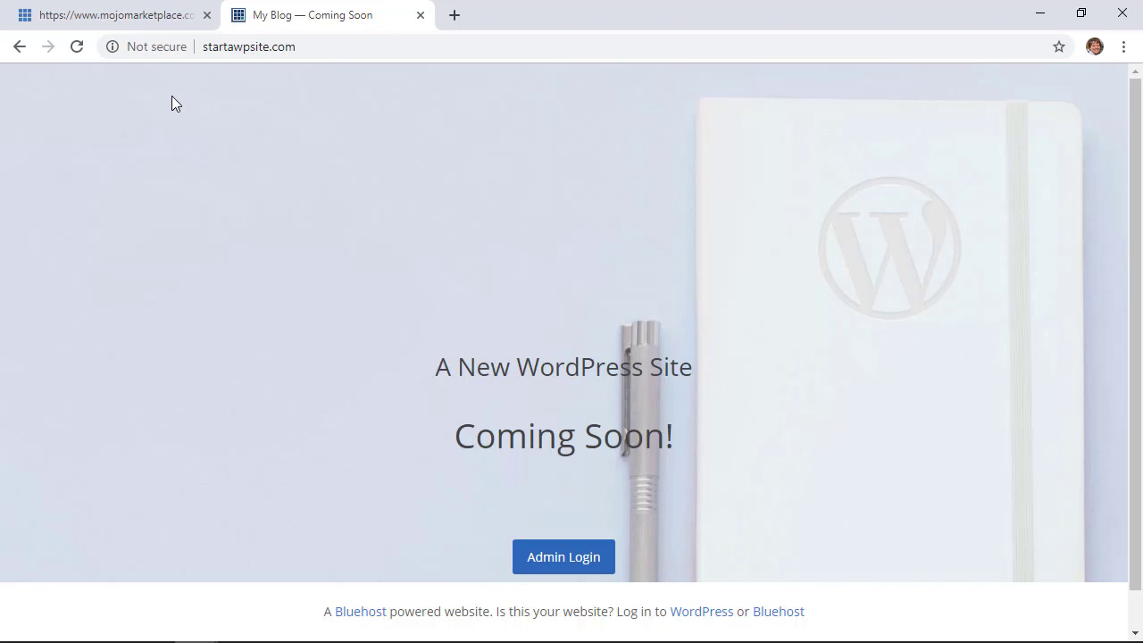
pyautogui.hotkey('ctrl', 'l')
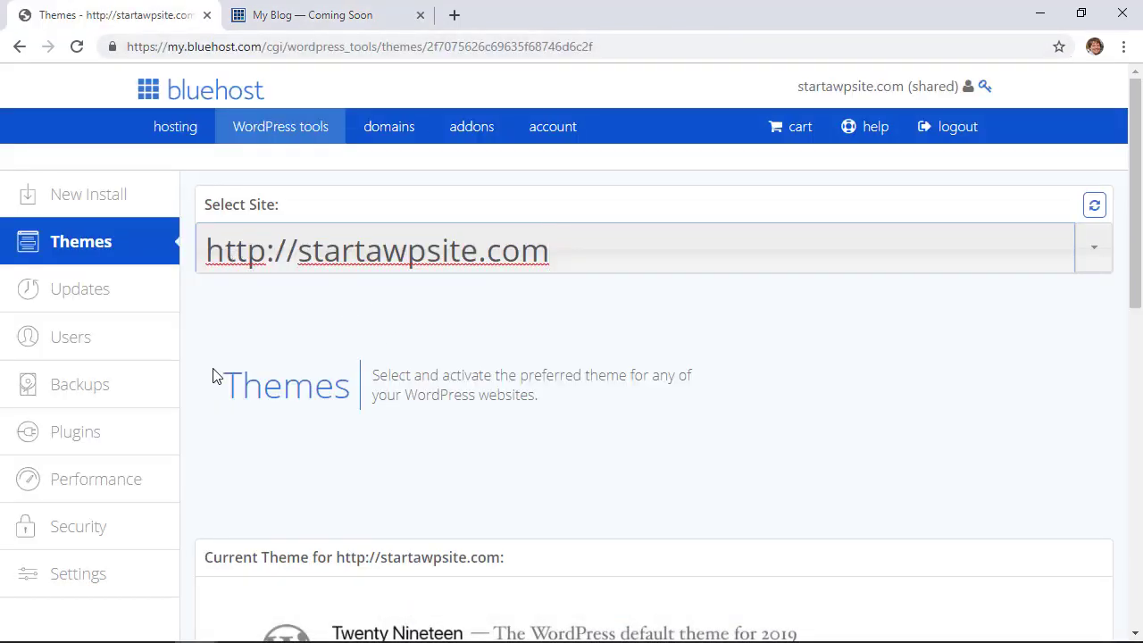
# - Open Bluehost's Security section for startawpsite.com and check the status of its secure certificate
pyautogui.click(78, 536)
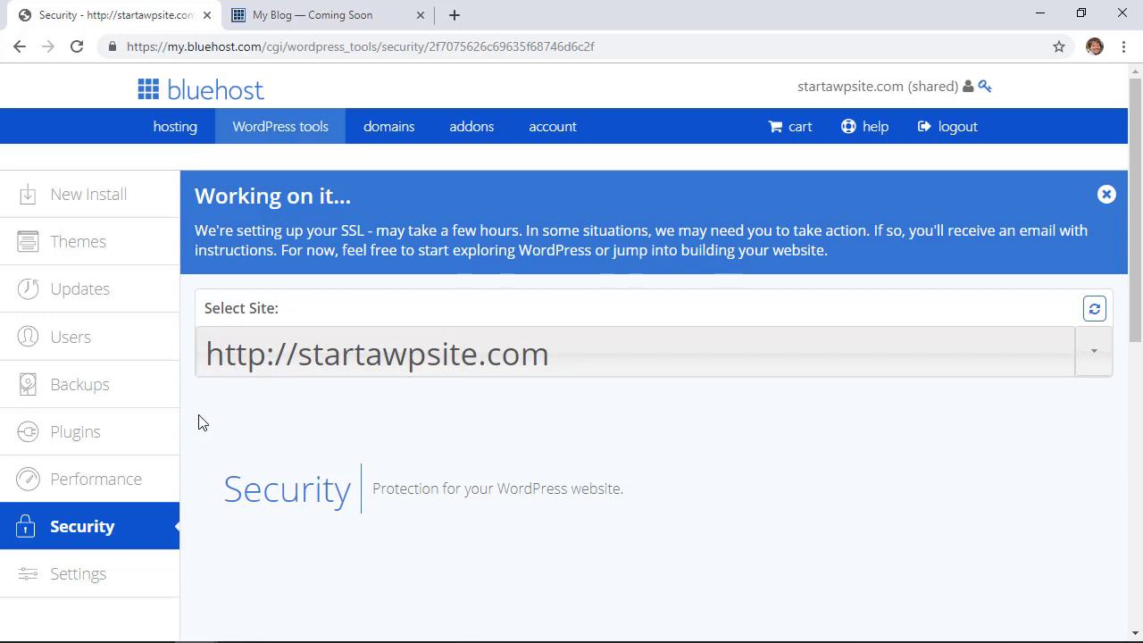
pyautogui.scroll(-1, 434, 257)
pyautogui.scroll(-3, 434, 257)
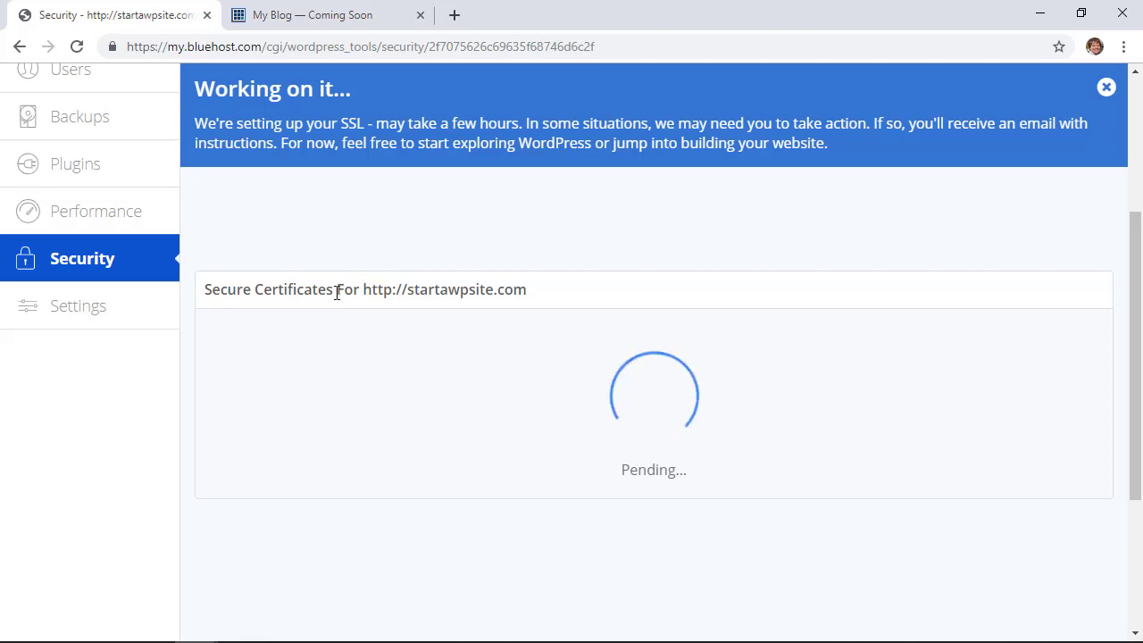
pyautogui.scroll(-1, 336, 293)
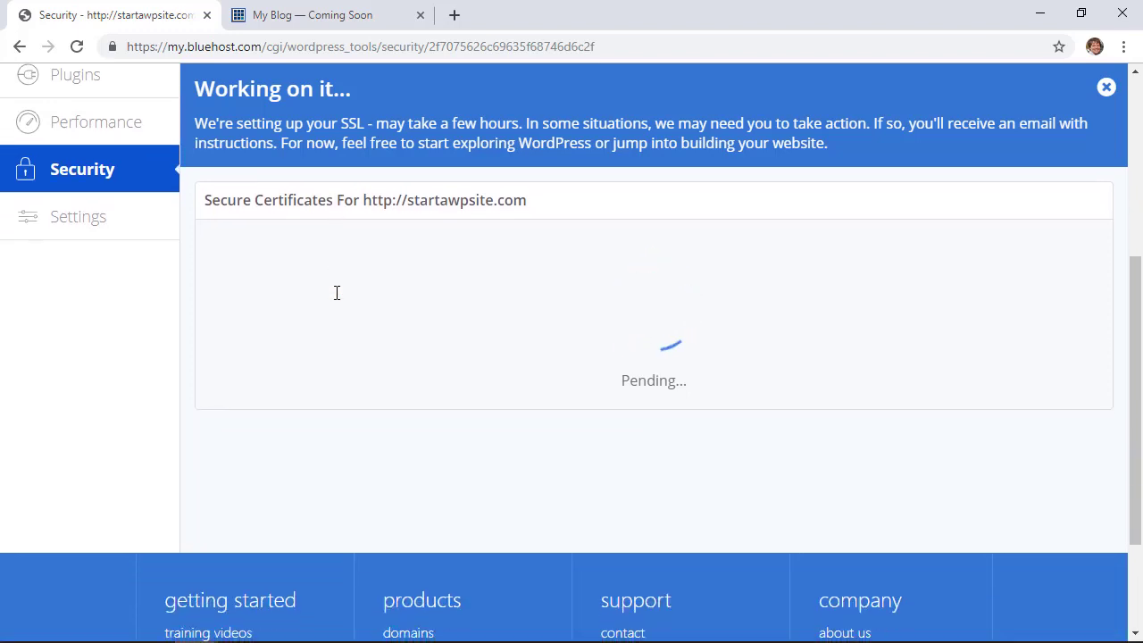
pyautogui.scroll(1, 336, 298)
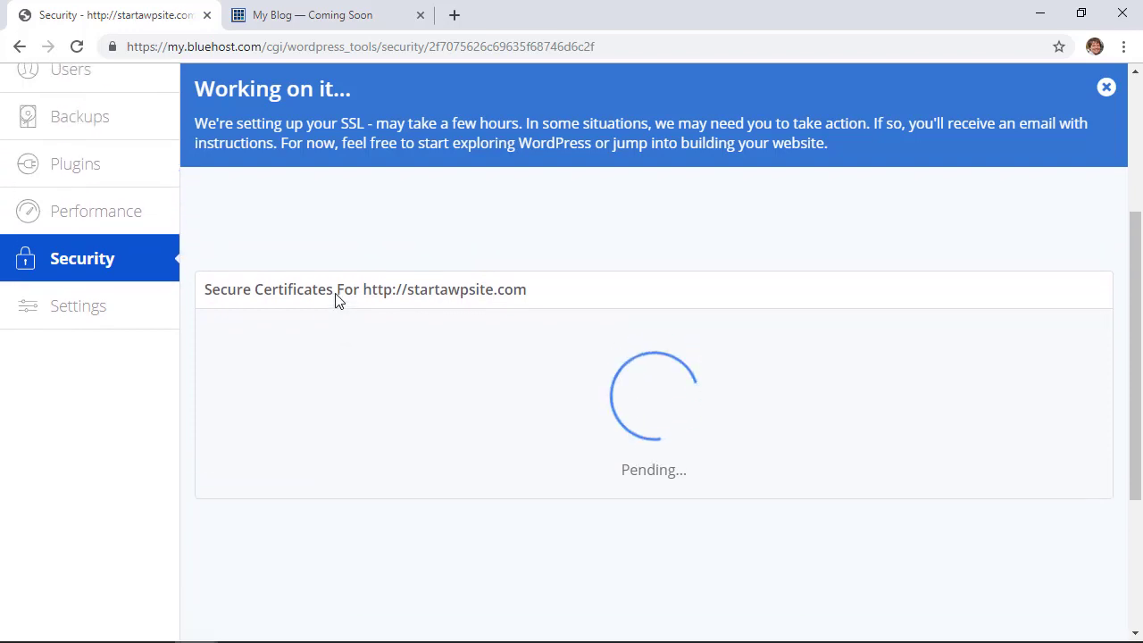
pyautogui.scroll(3, 337, 299)
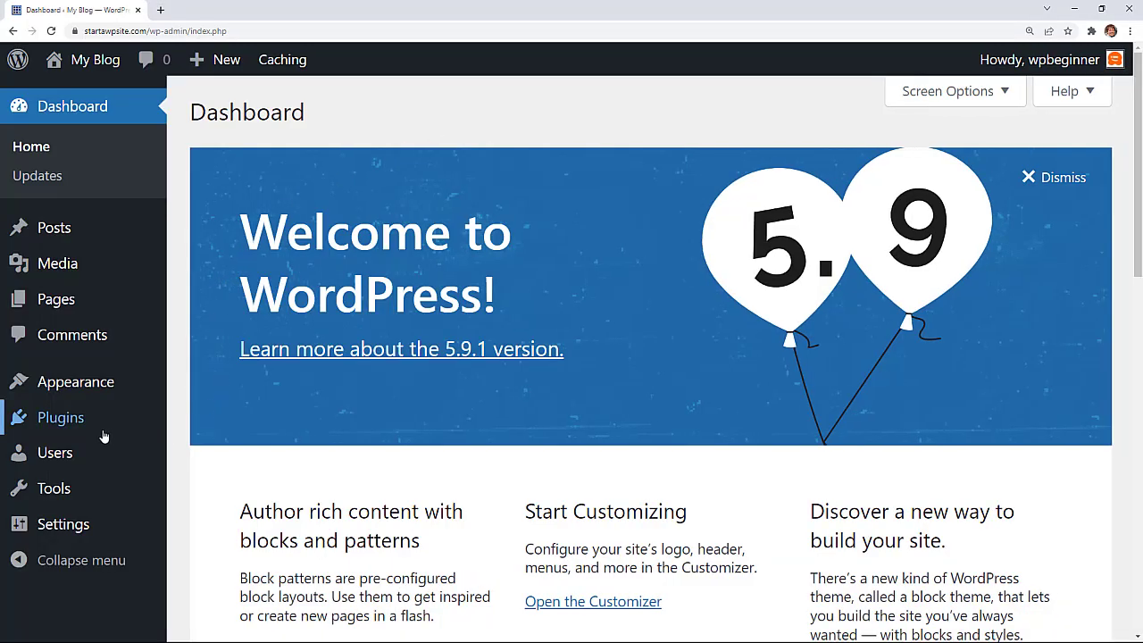
# - Open the page for adding new plugins in the WordPress admin area and search for "ssl"
pyautogui.moveTo(84, 427)
pyautogui.click(213, 451)
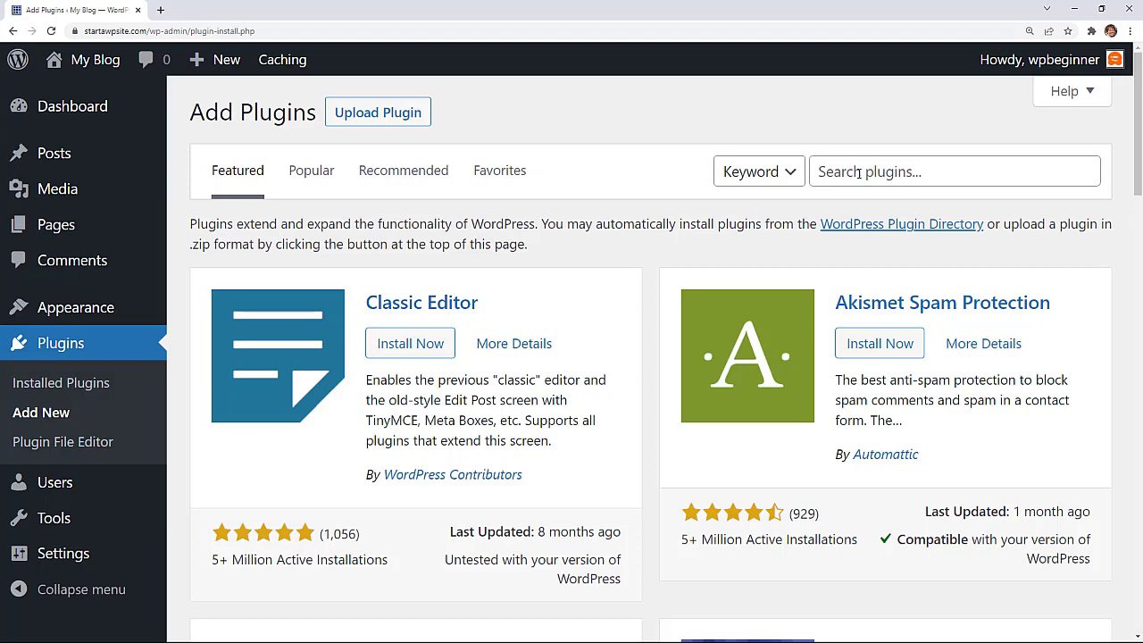
pyautogui.click(858, 173)
pyautogui.write('ssl')
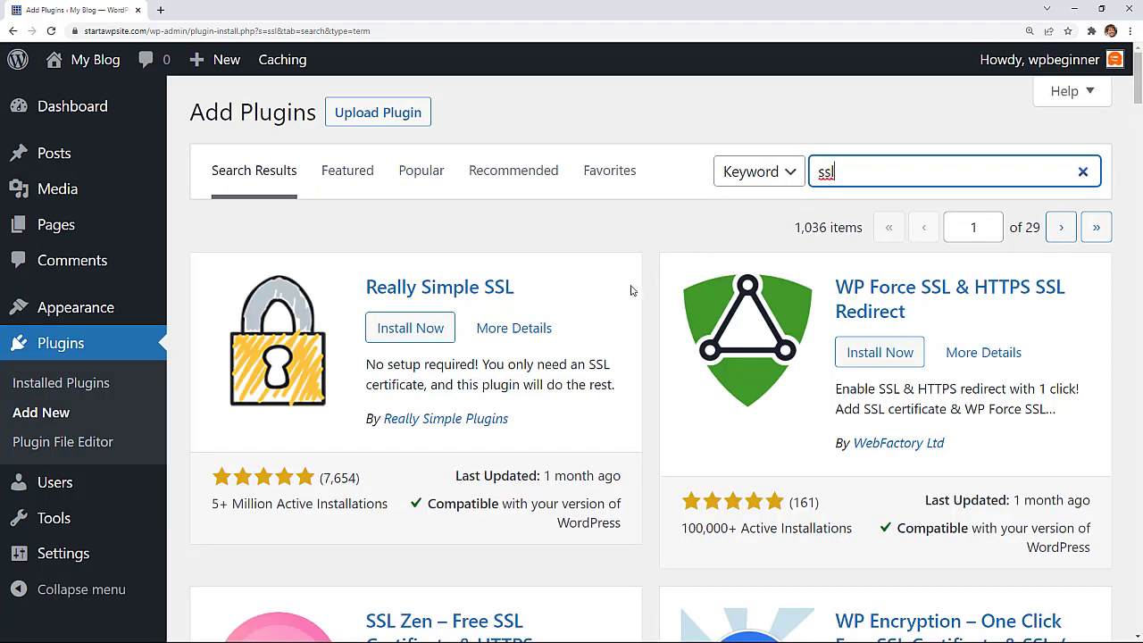
# - Install and activate the Really Simple SSL plugin, and activate SSL for the site
pyautogui.click(427, 338)
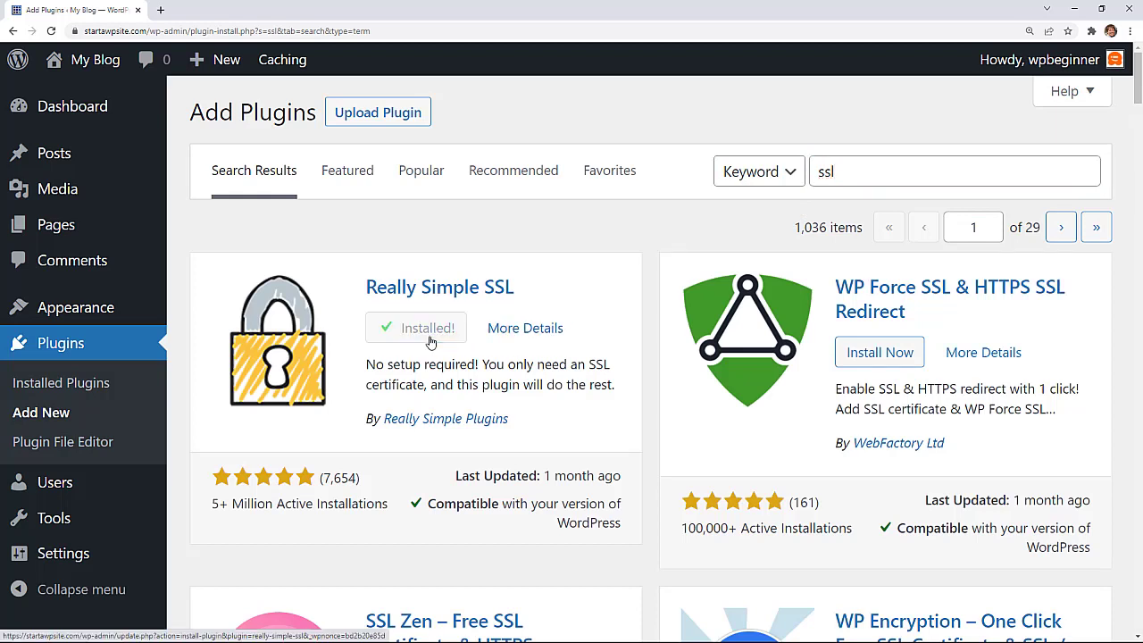
pyautogui.click(431, 342)
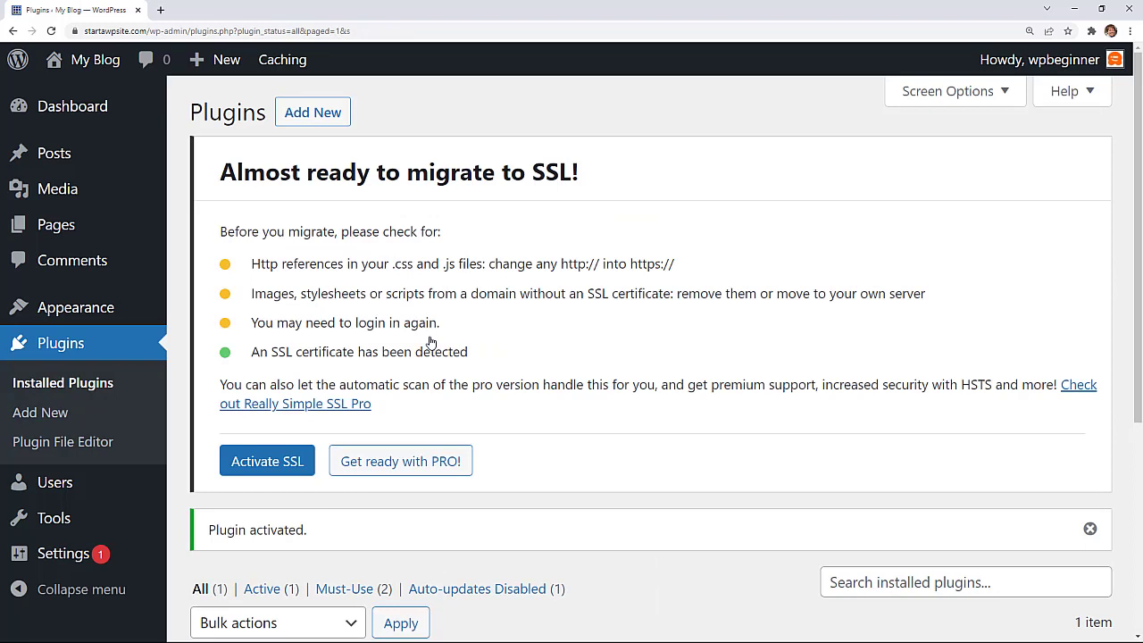
pyautogui.click(284, 463)
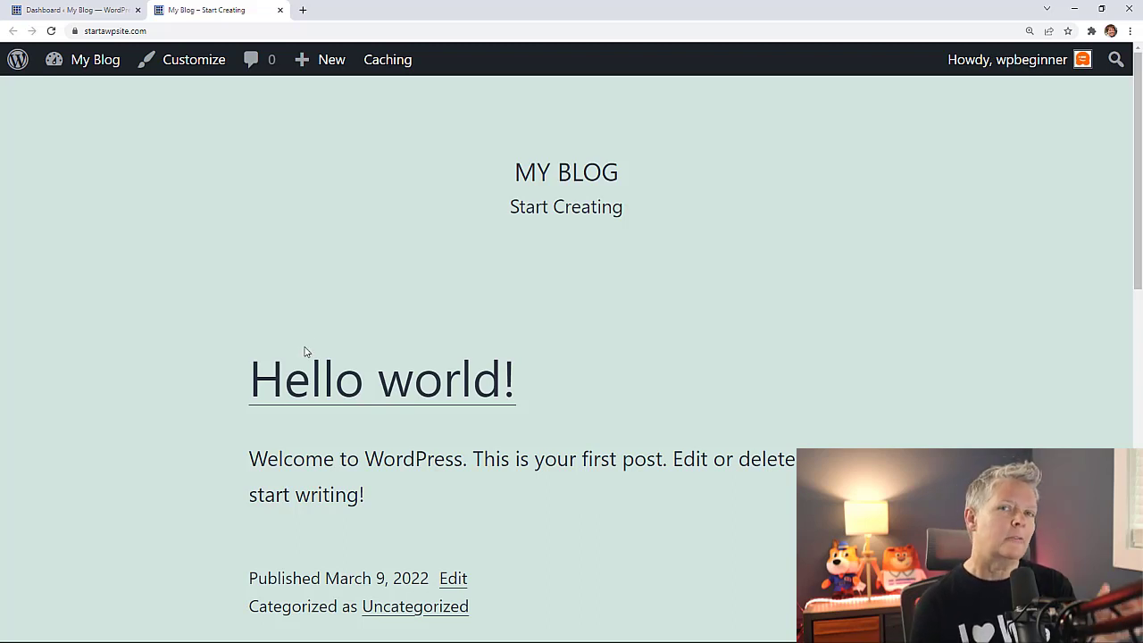
# - Switch from the live site back to the WordPress dashboard
pyautogui.click(100, 12)
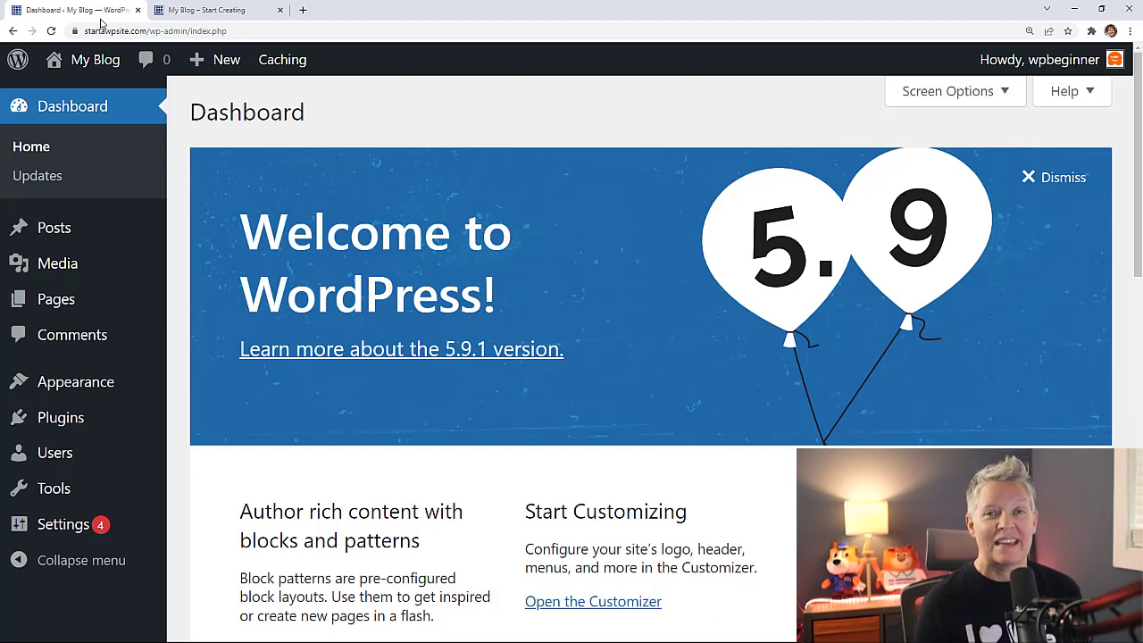
pyautogui.middleClick(162, 9)
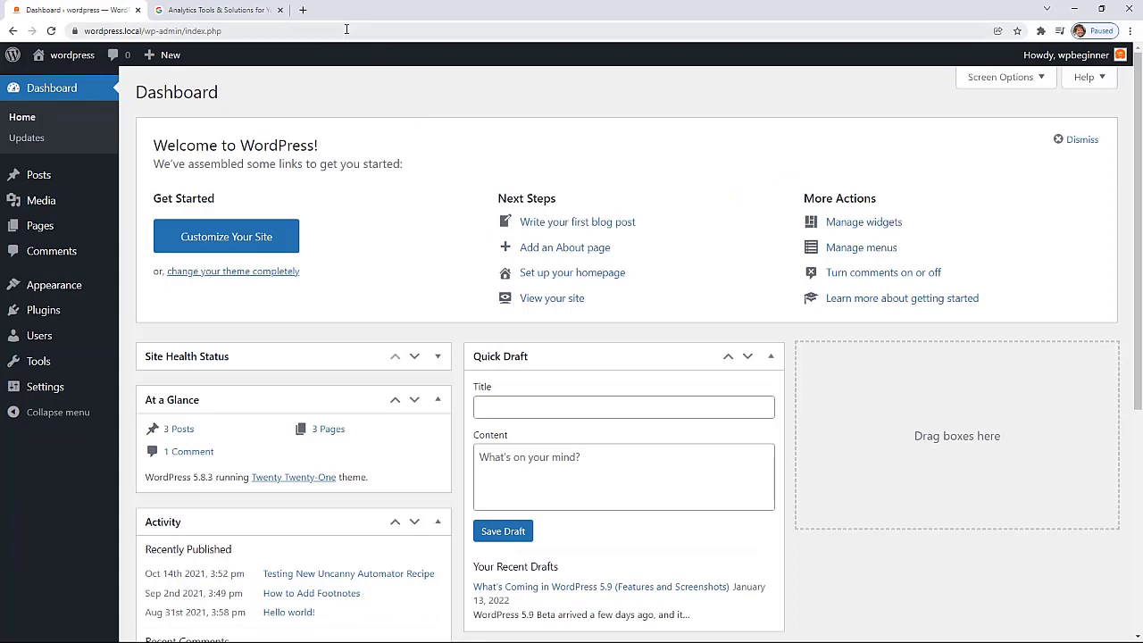
# - Search the web for "google analytics" in a new browser tab, open Google Analytics and choose an account to sign in with
pyautogui.click(306, 11)
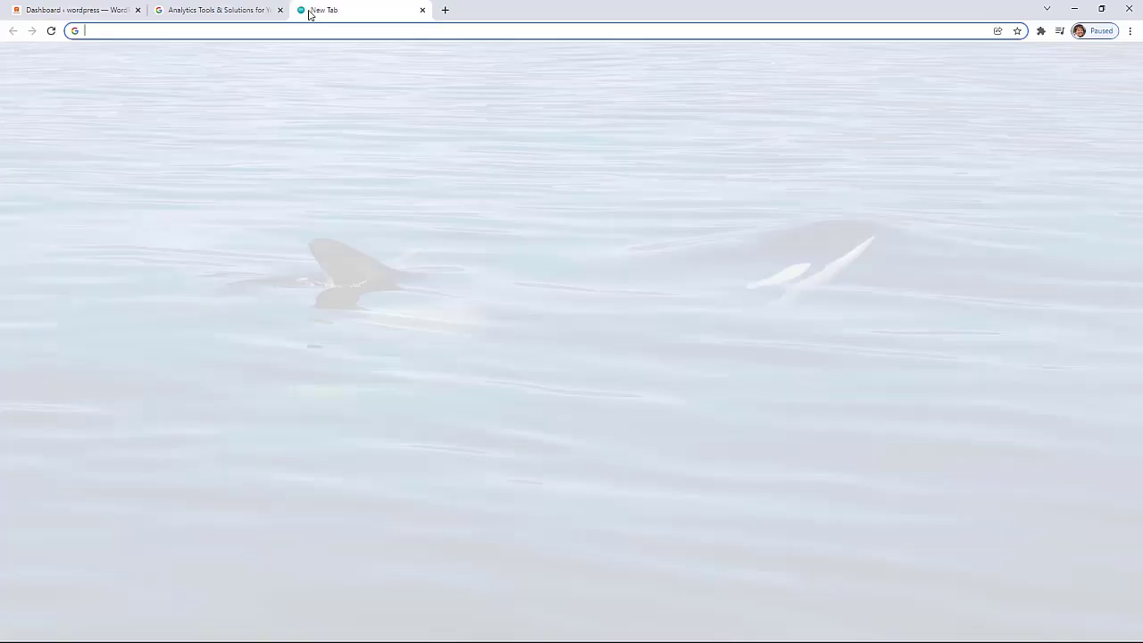
pyautogui.write('google anal')
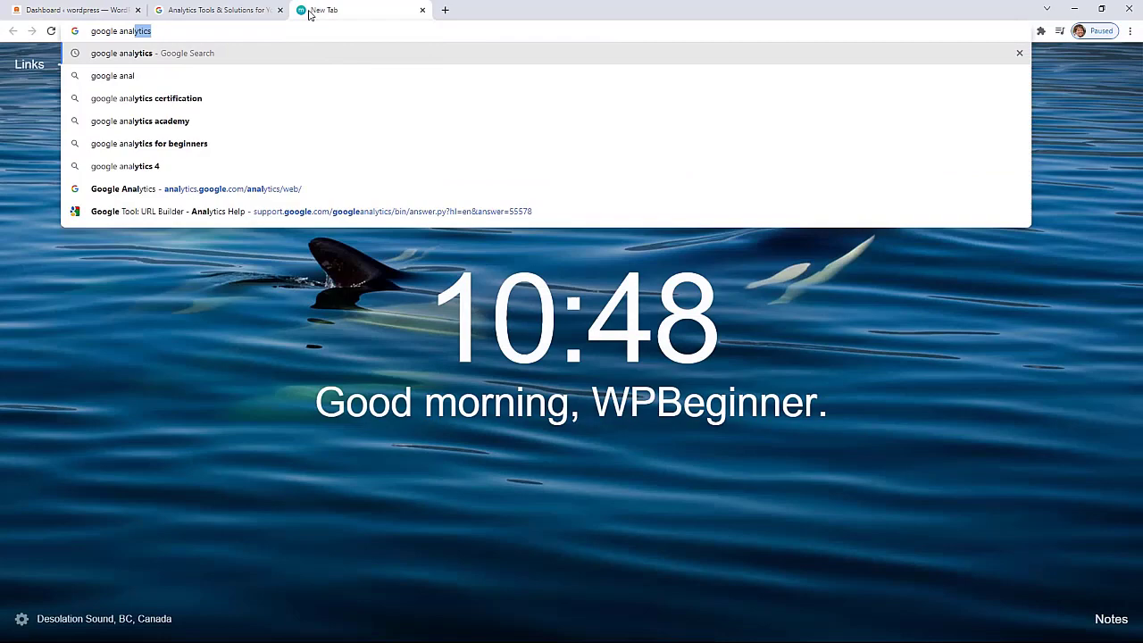
pyautogui.press('Return')
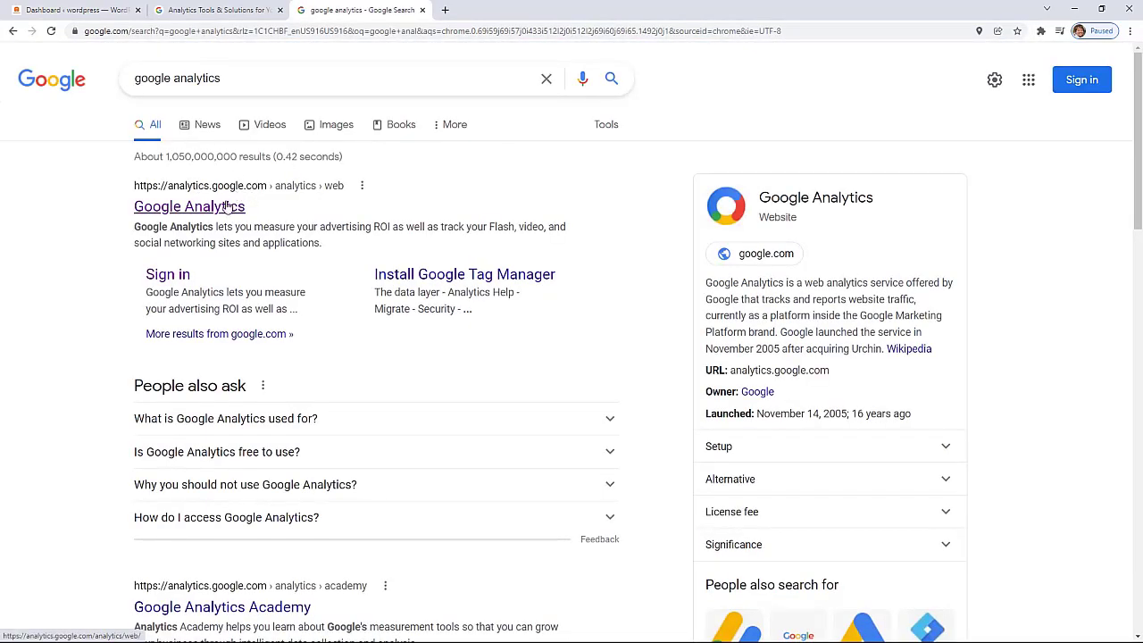
pyautogui.click(228, 206)
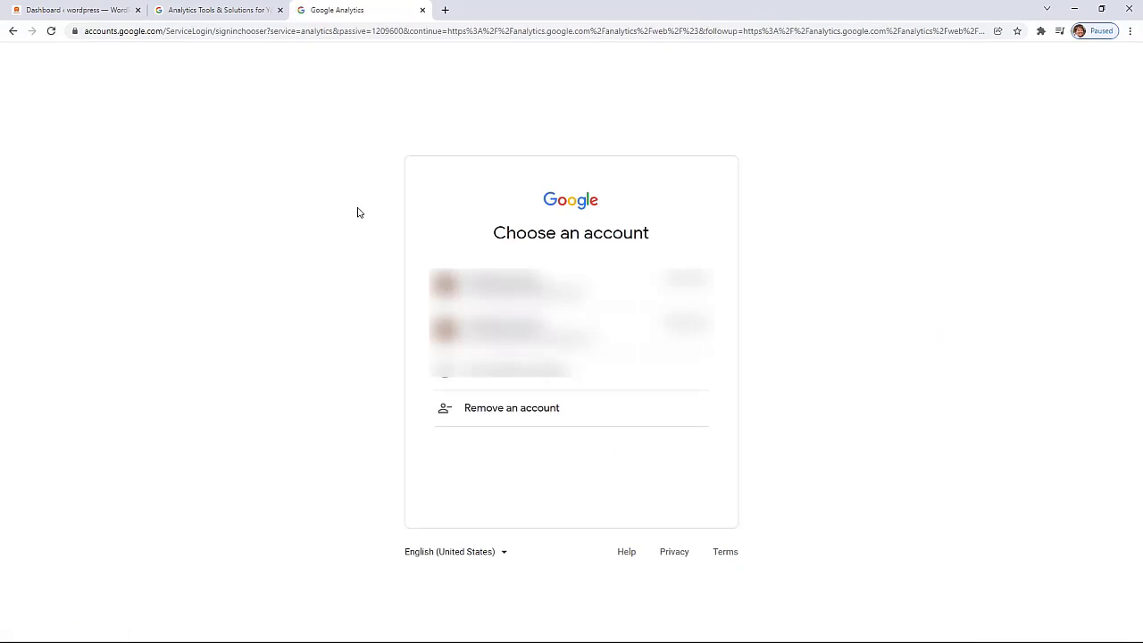
pyautogui.click(459, 326)
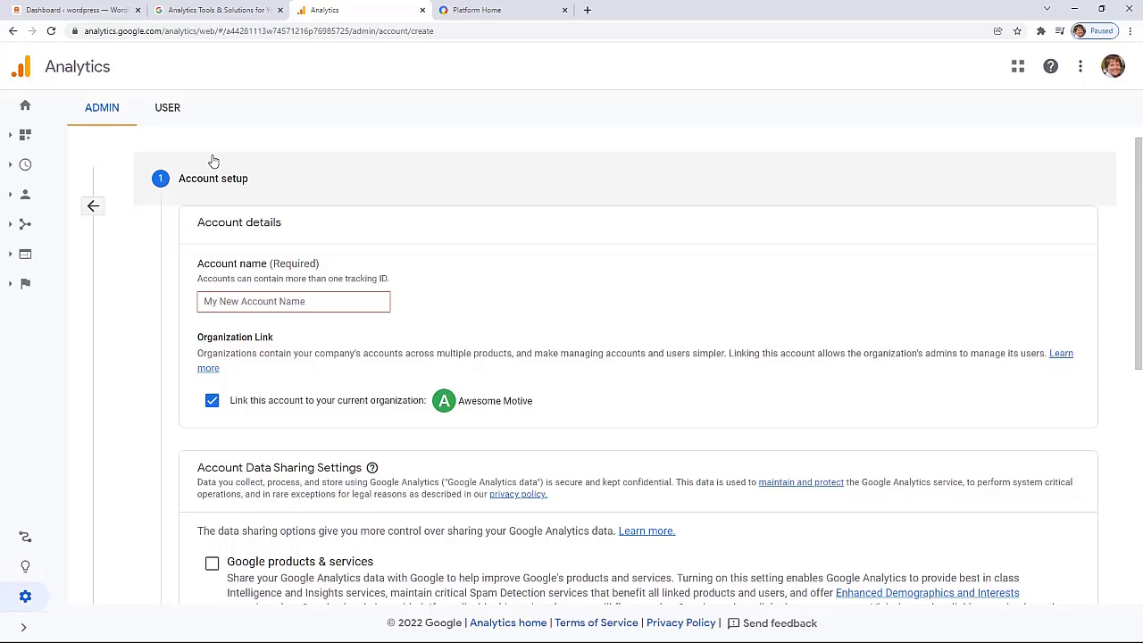
# - Name the new Analytics account "My Business" without linking it to the current organization, and continue to the property setup
pyautogui.click(318, 300)
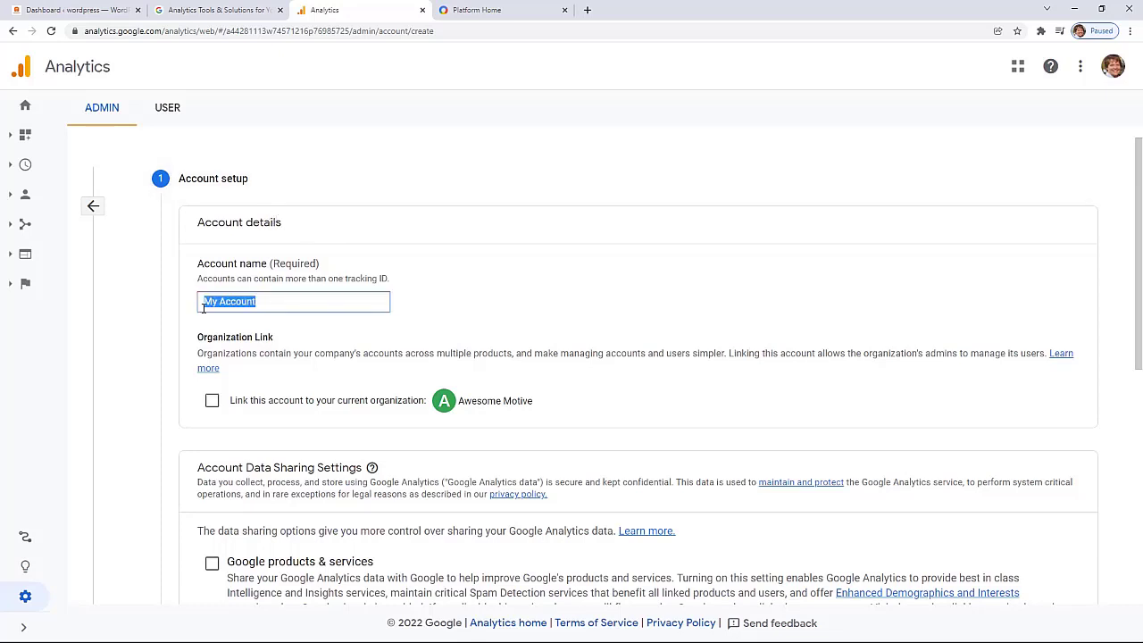
pyautogui.write('My Business')
pyautogui.scroll(-3, 214, 330)
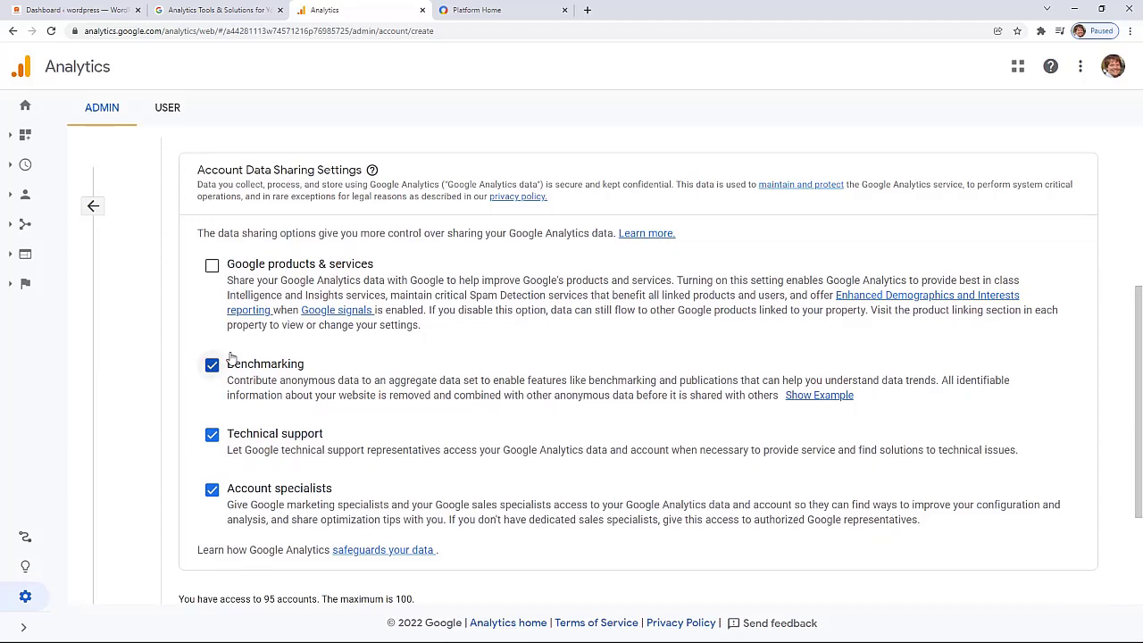
pyautogui.scroll(-2, 229, 357)
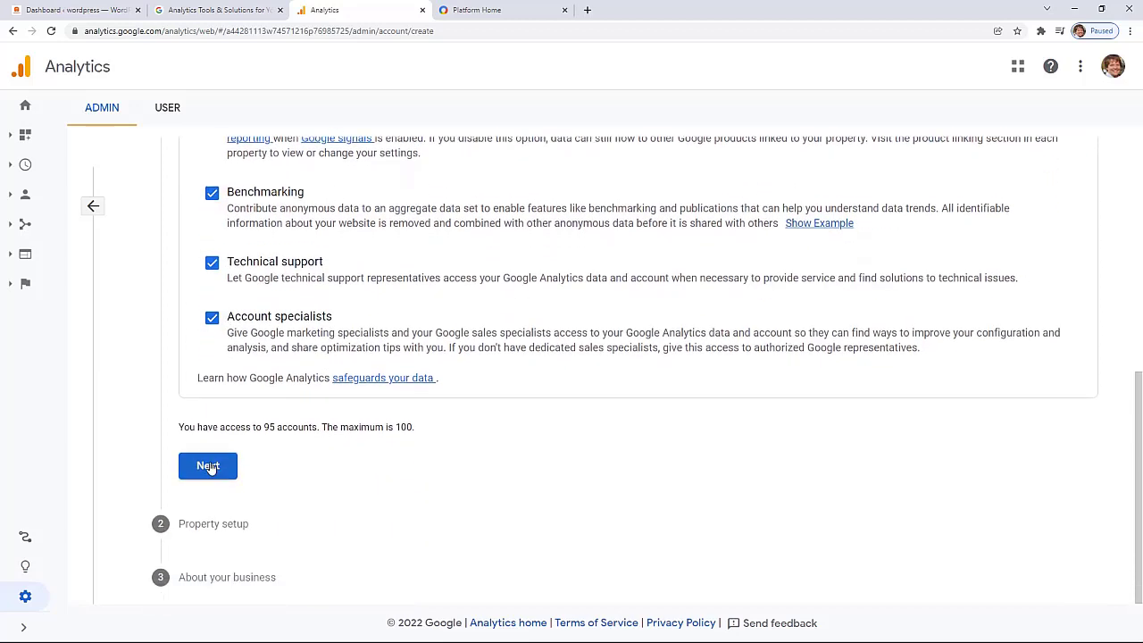
pyautogui.click(211, 467)
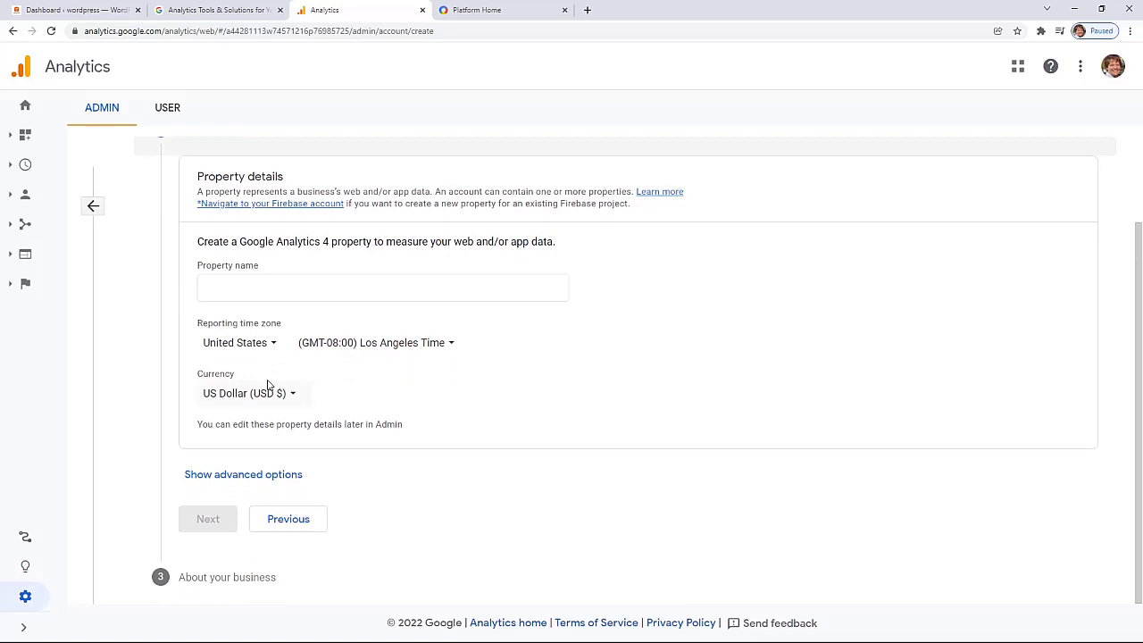
# - Name the Analytics property "My Website" and set its reporting time zone to (GMT-05:00) New York Time
pyautogui.click(258, 286)
pyautogui.write('My Website')
pyautogui.click(351, 348)
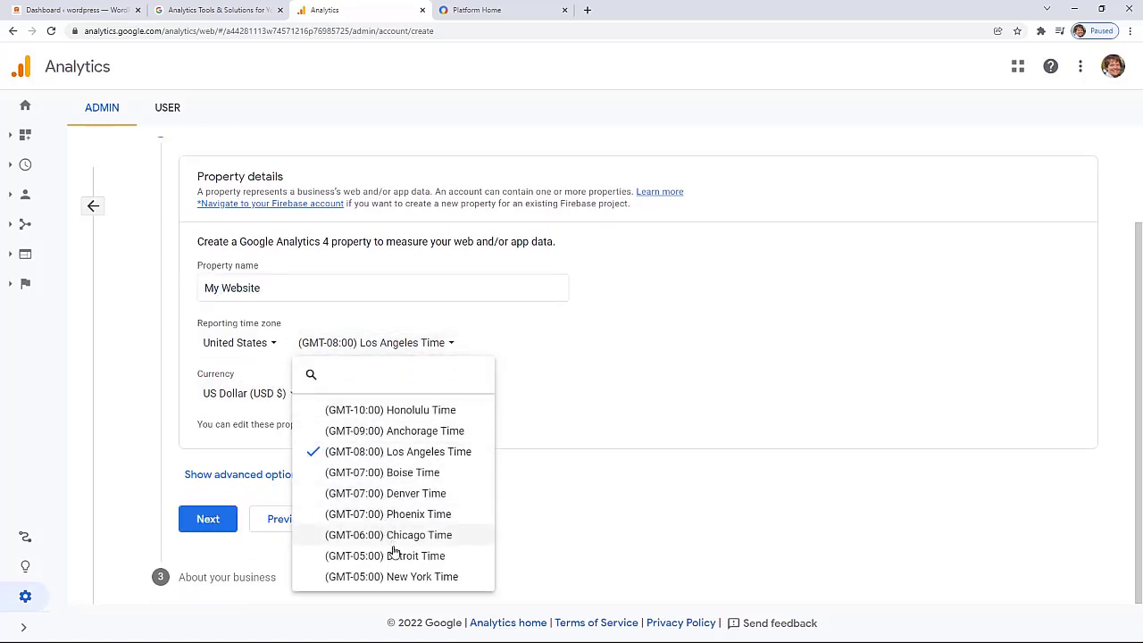
pyautogui.click(393, 577)
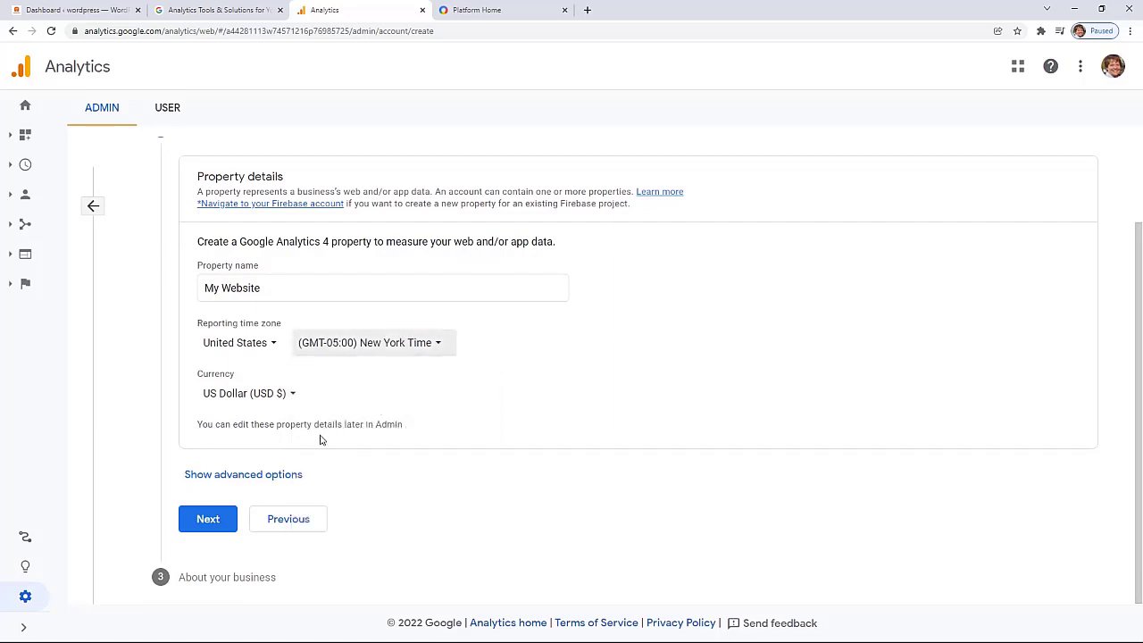
# - Show the advanced property options and turn on creation of a Universal Analytics property
pyautogui.click(281, 475)
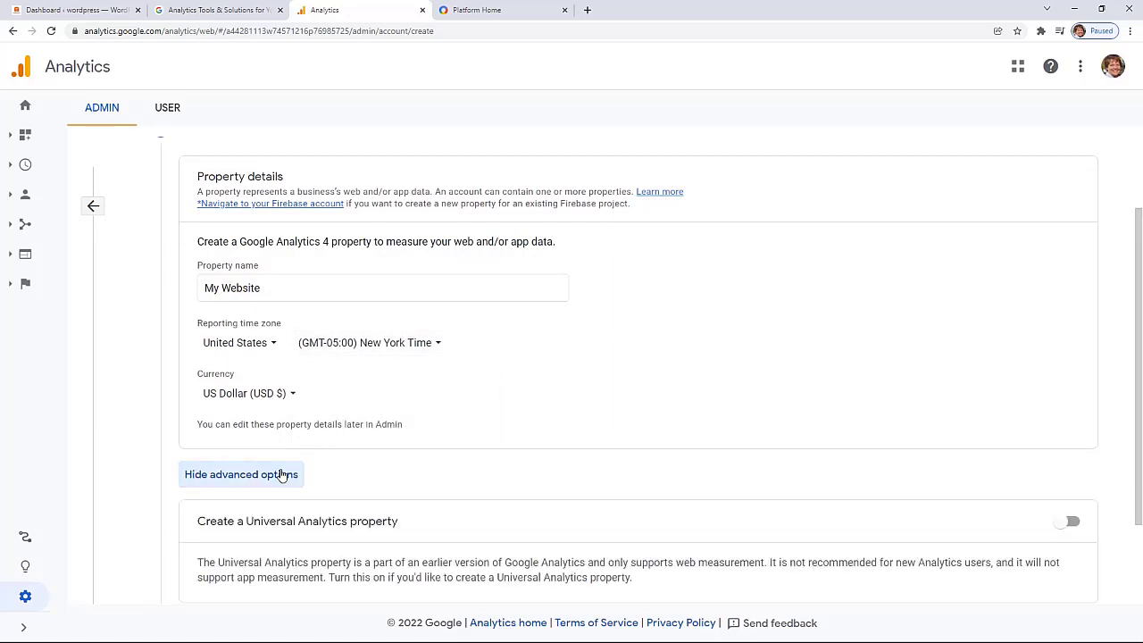
pyautogui.scroll(-2, 282, 474)
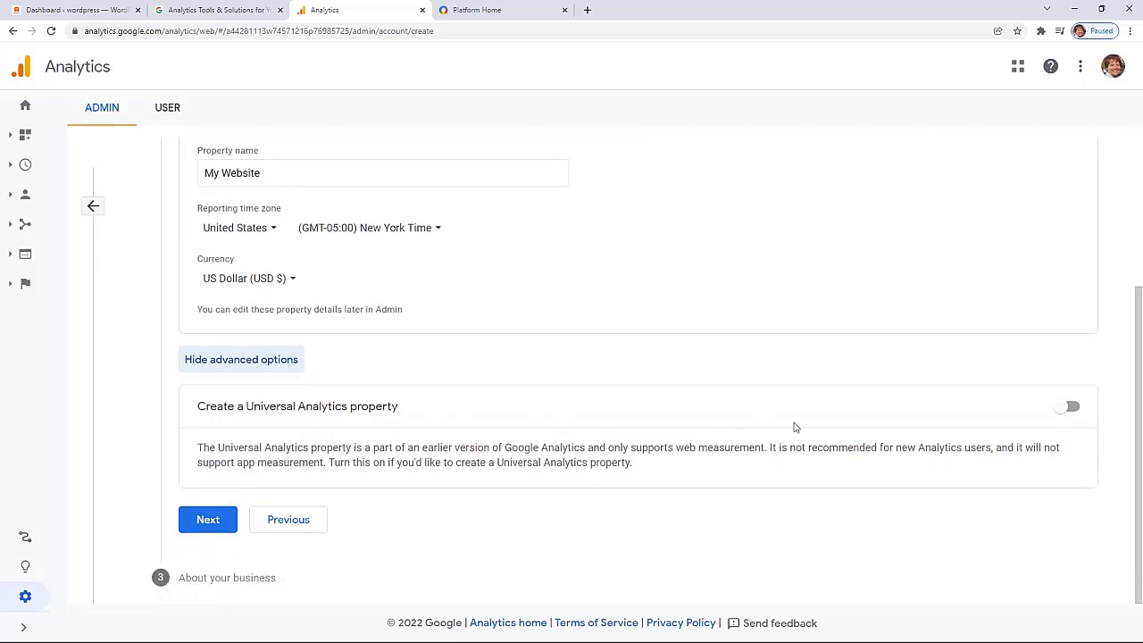
pyautogui.click(1073, 406)
pyautogui.scroll(-2, 676, 351)
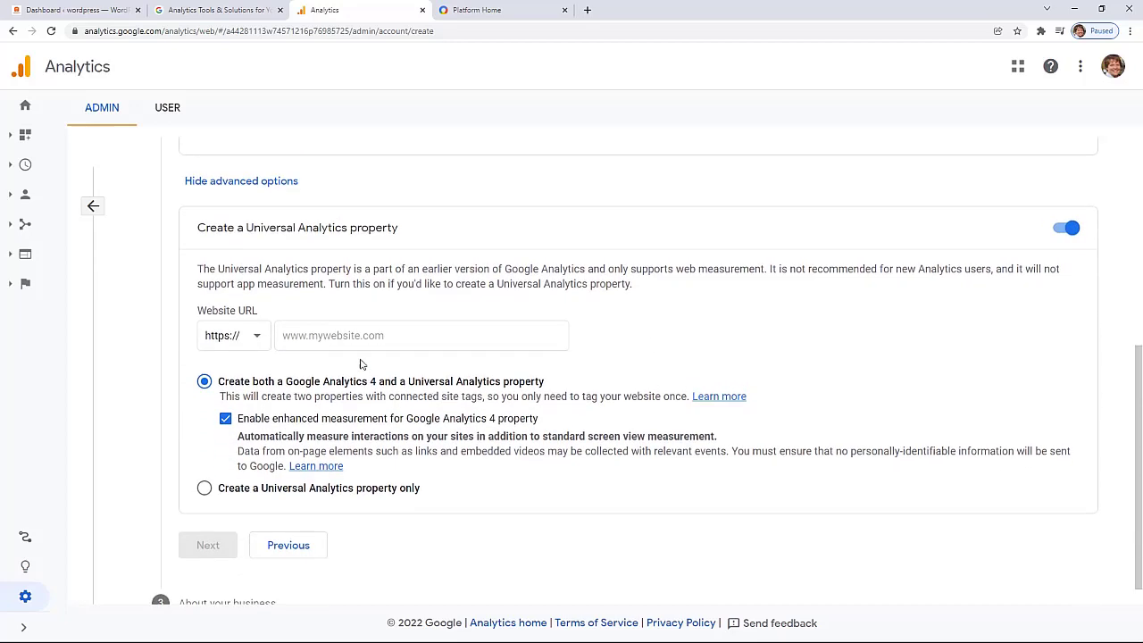
pyautogui.click(234, 334)
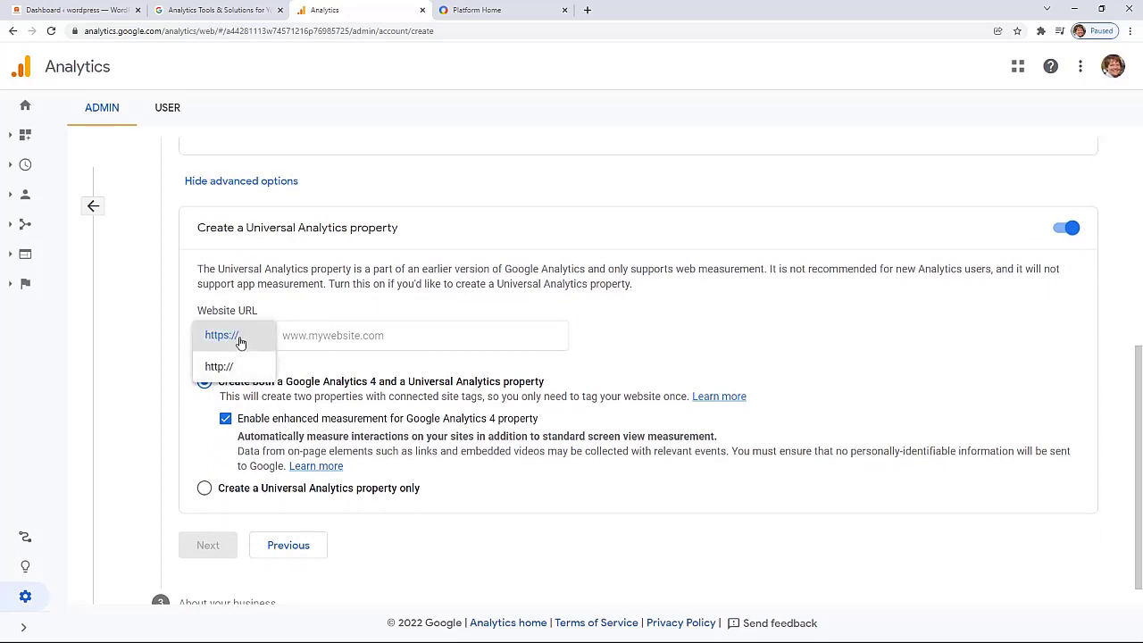
pyautogui.click(239, 339)
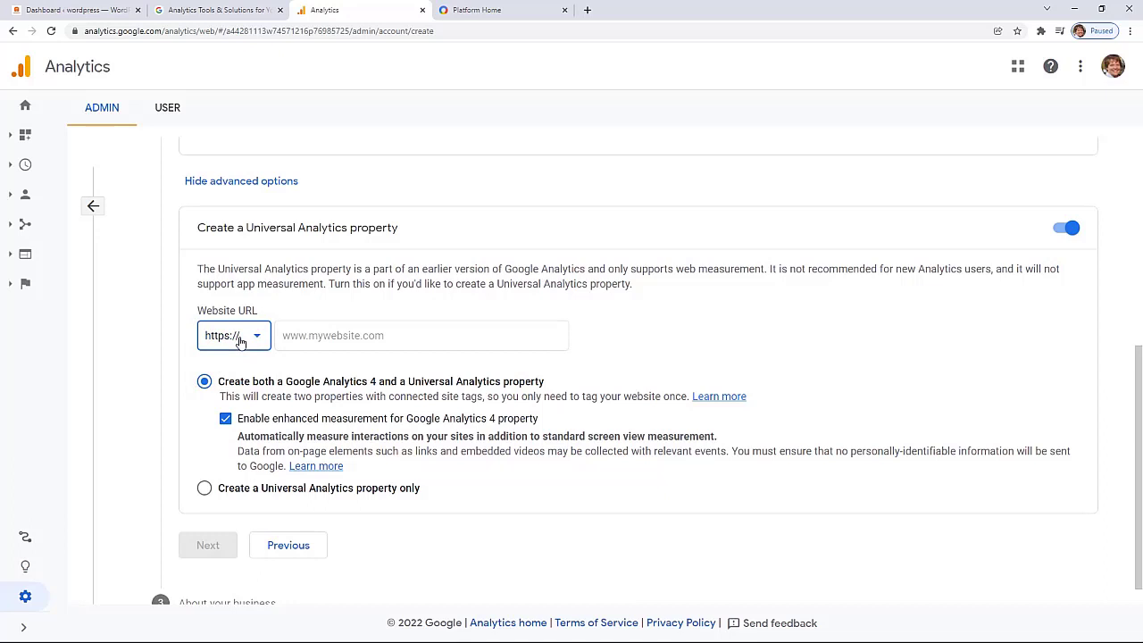
pyautogui.click(300, 344)
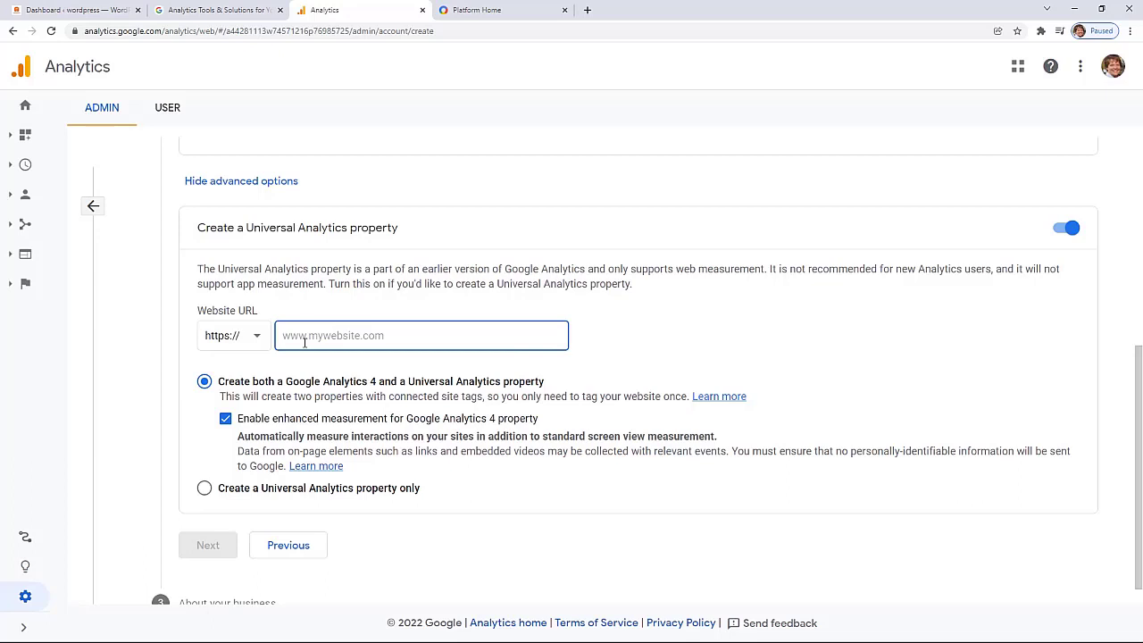
pyautogui.write('startawpsite.com')
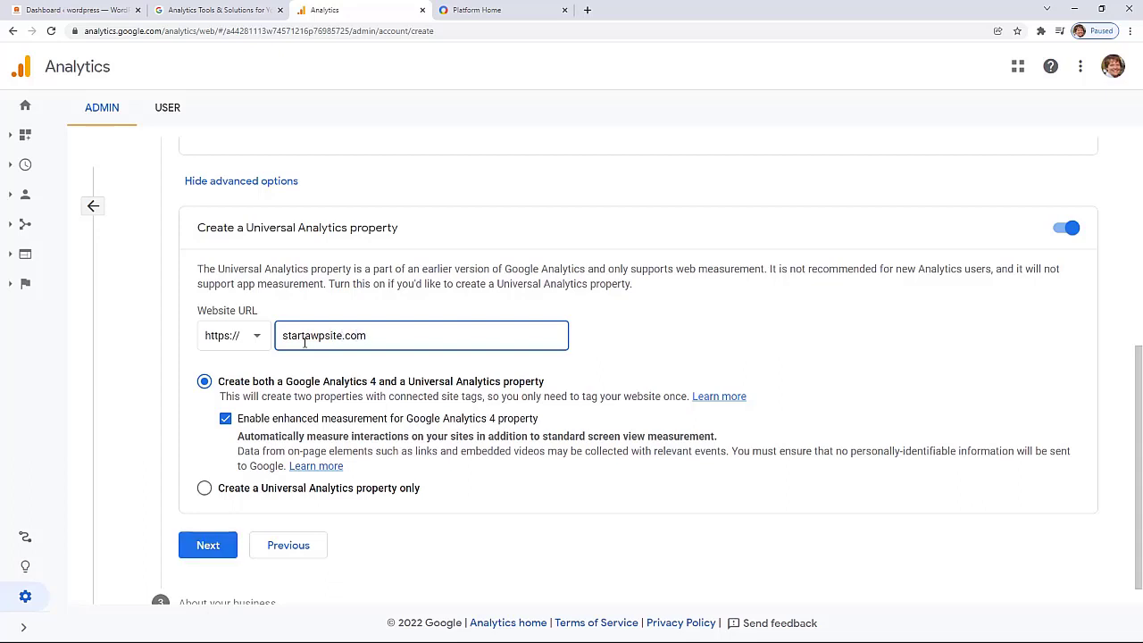
pyautogui.scroll(-1, 284, 379)
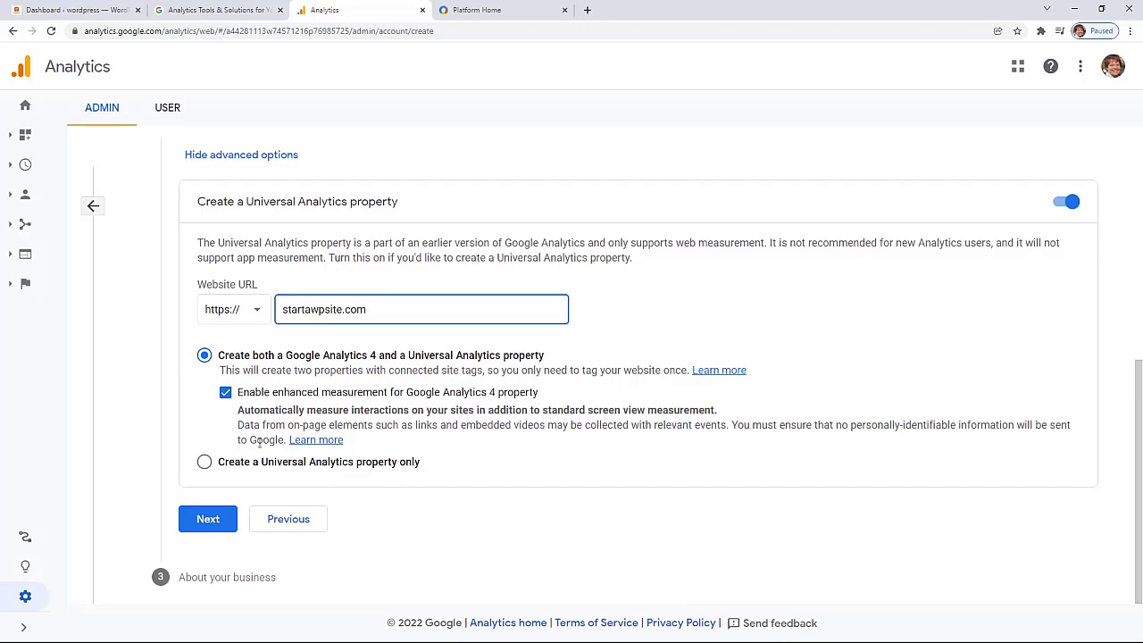
pyautogui.click(206, 518)
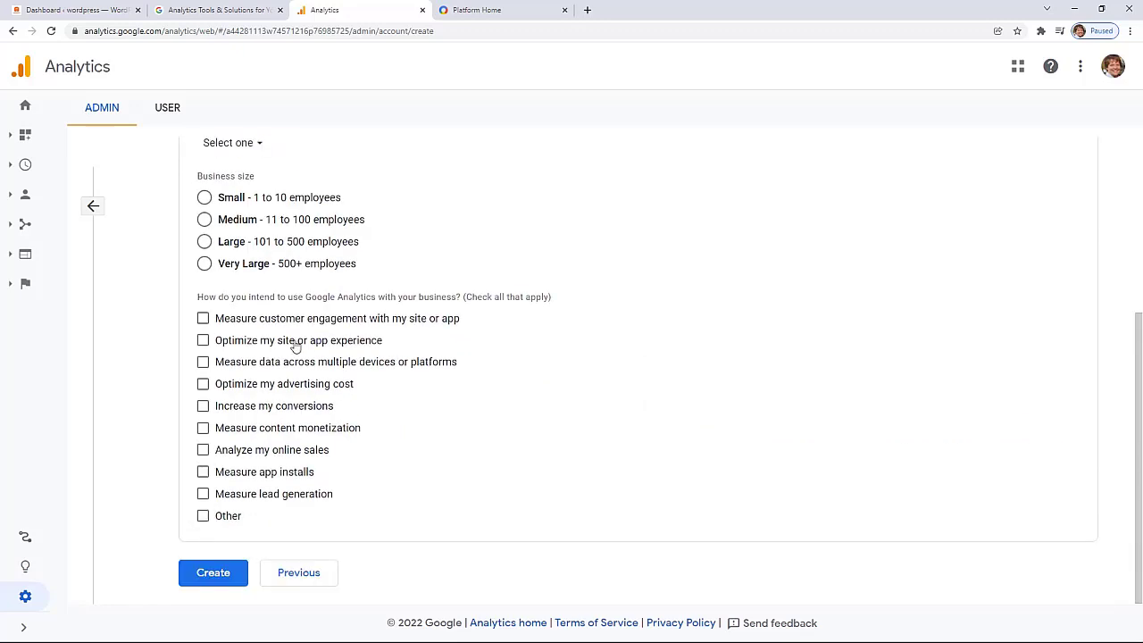
# - Set the industry category to Other and the business size to Small - 1 to 10 employees
pyautogui.scroll(3, 295, 347)
pyautogui.scroll(-1, 292, 346)
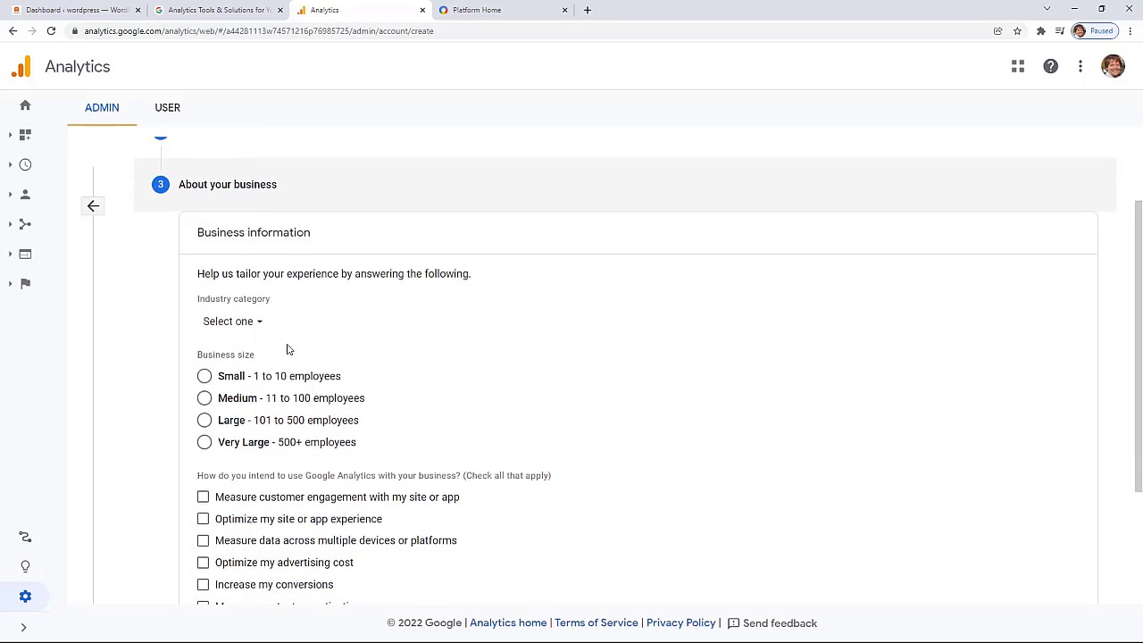
pyautogui.click(236, 263)
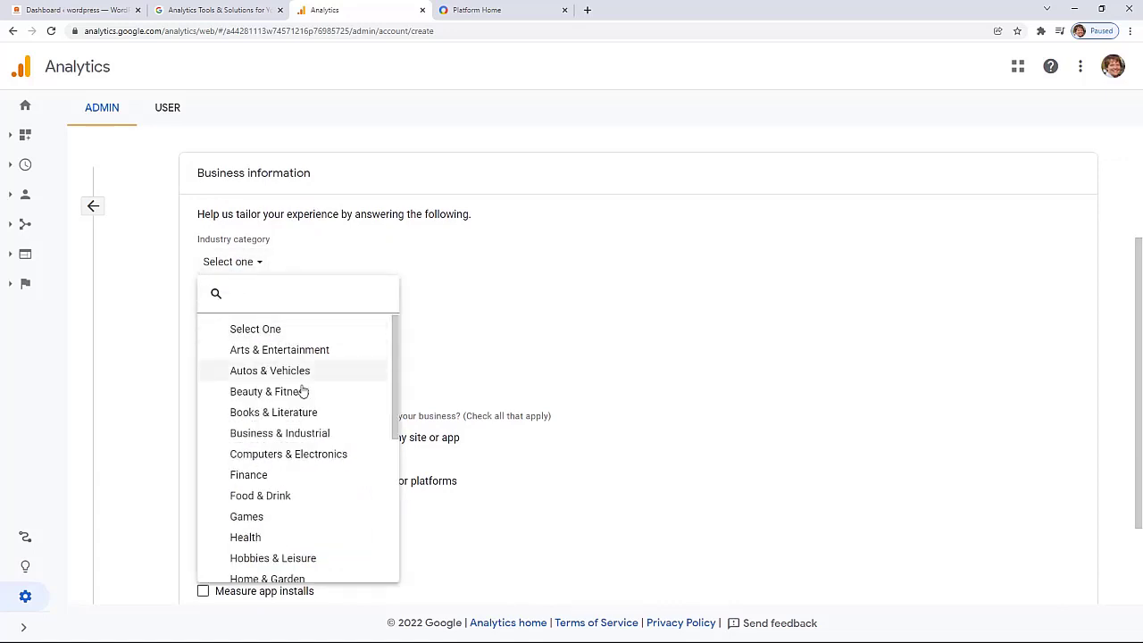
pyautogui.scroll(-3, 317, 451)
pyautogui.scroll(-1, 317, 444)
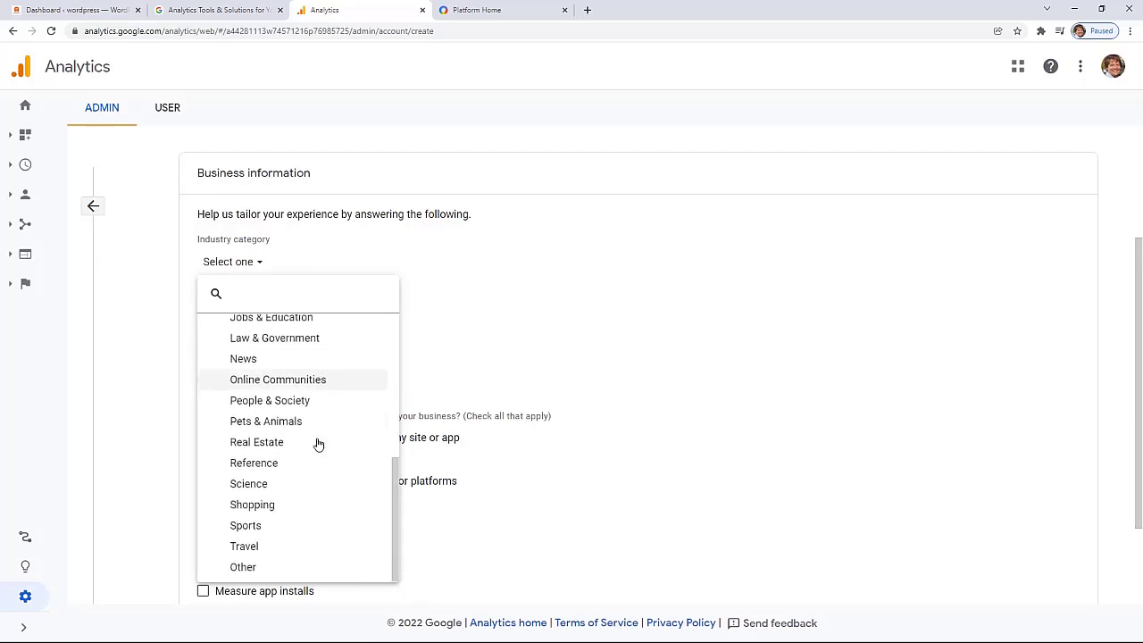
pyautogui.click(256, 569)
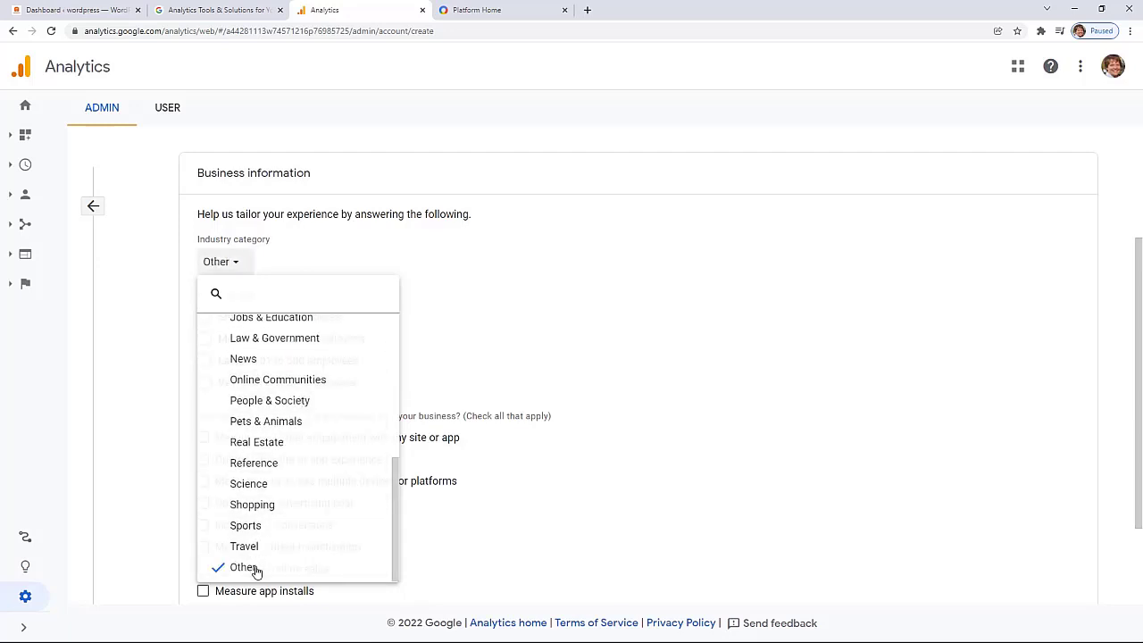
pyautogui.click(205, 320)
# - Select "Increase my conversions" and "Measure customer engagement with my site or app" as intended uses, and submit the Analytics account for creation
pyautogui.scroll(-2, 218, 357)
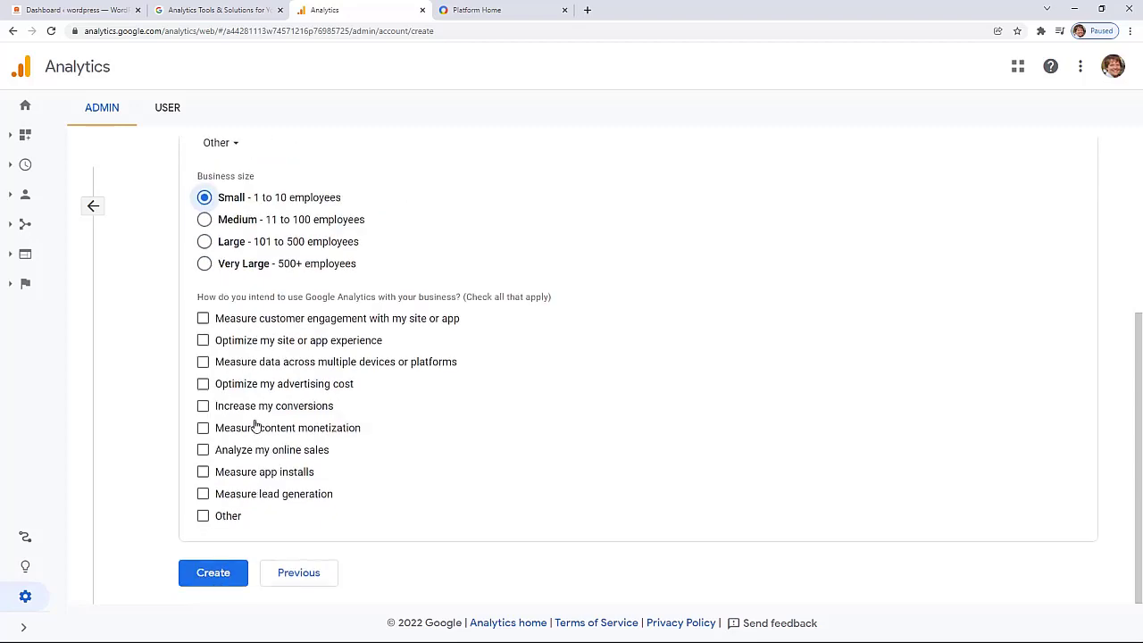
pyautogui.click(203, 406)
pyautogui.click(203, 319)
pyautogui.click(223, 573)
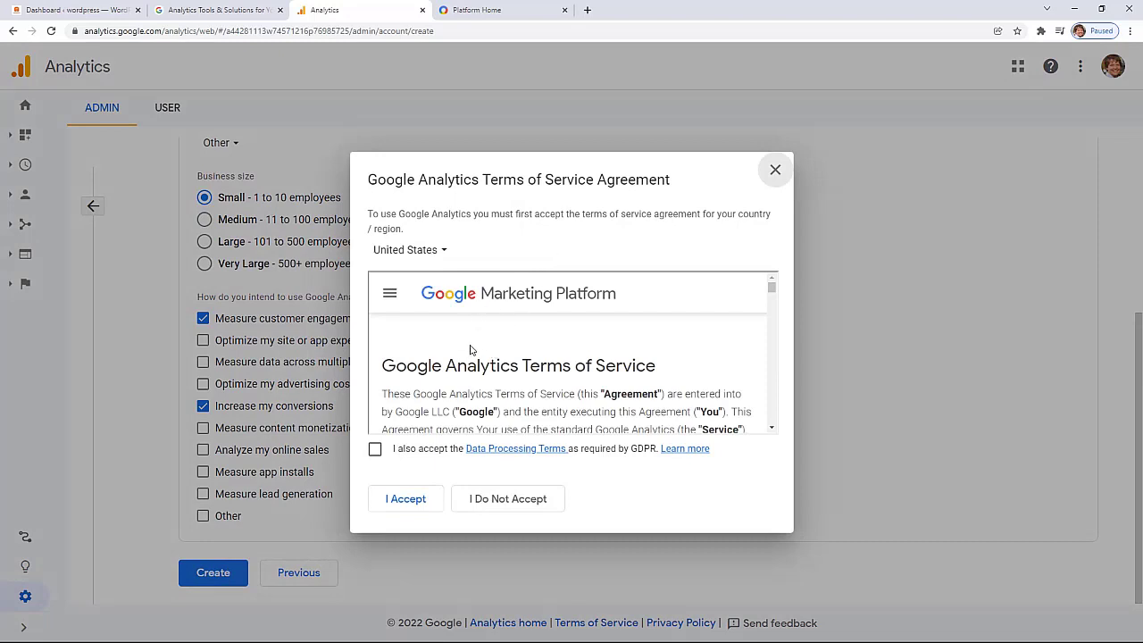
# - Accept the Google Analytics Terms of Service for the United States together with the Data Processing Terms required by GDPR
pyautogui.scroll(-5, 470, 350)
pyautogui.click(375, 449)
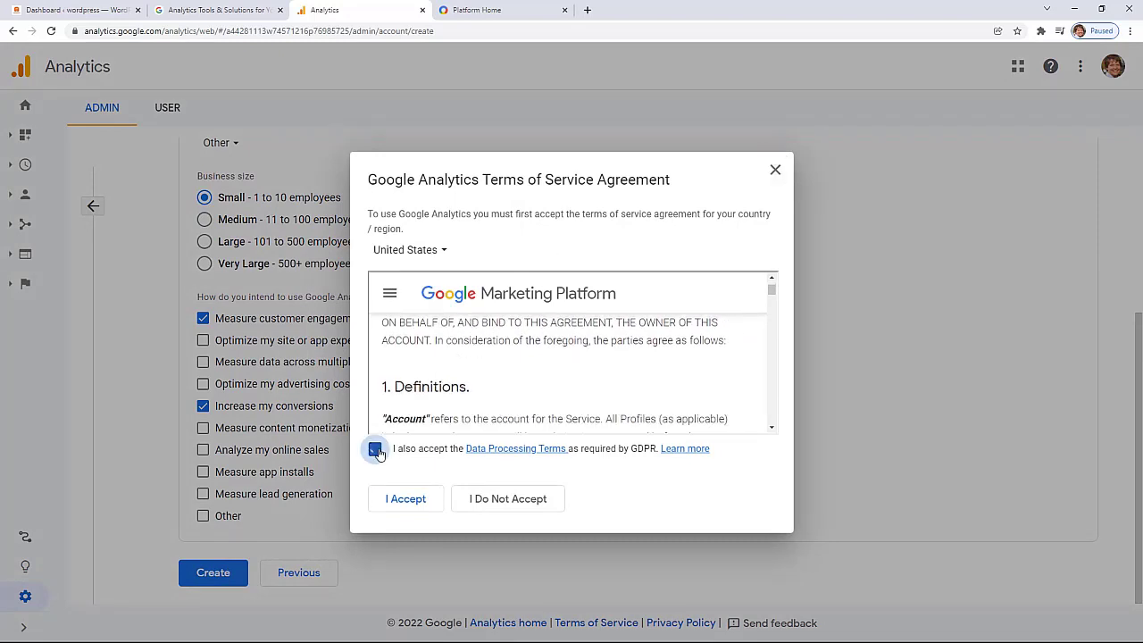
pyautogui.click(405, 498)
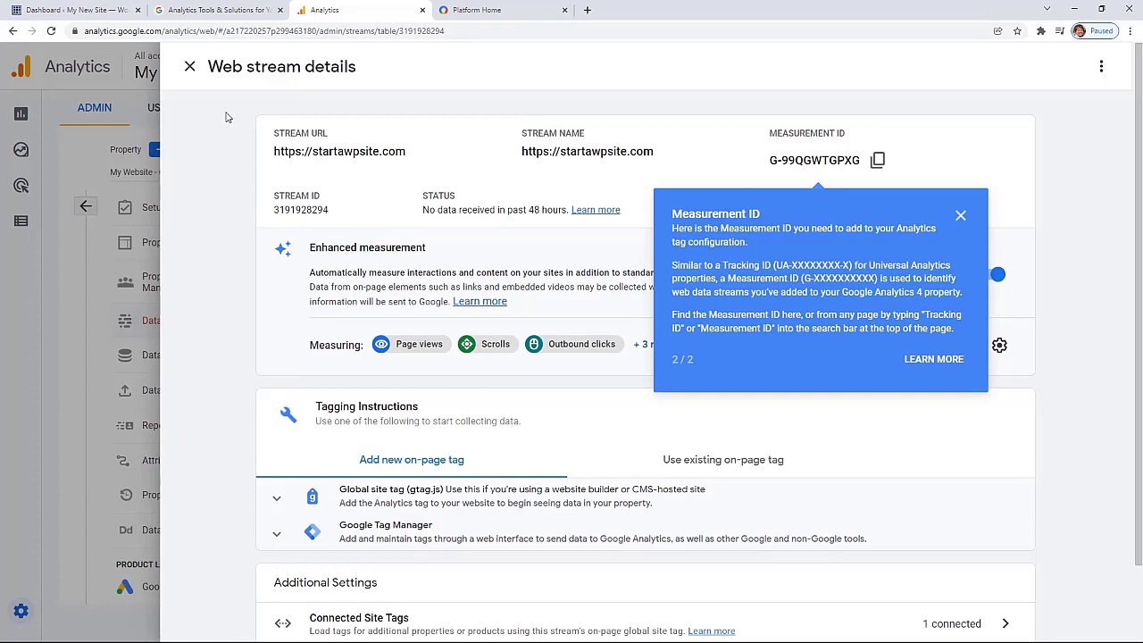
# - Switch to the WordPress dashboard and open the page for adding new plugins
pyautogui.click(89, 10)
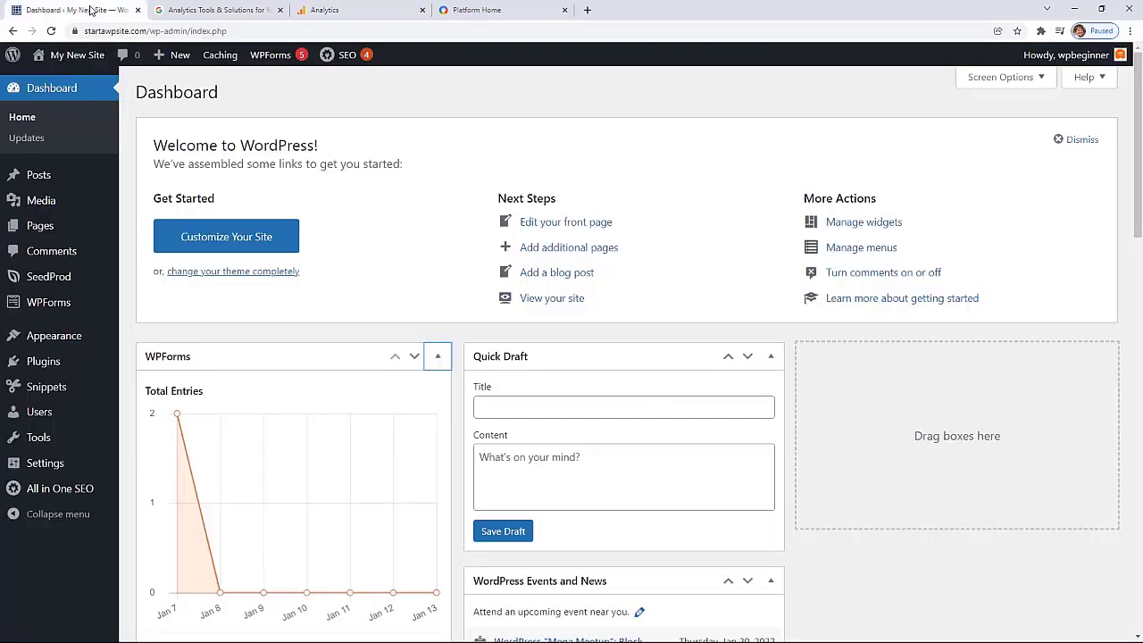
pyautogui.moveTo(62, 366)
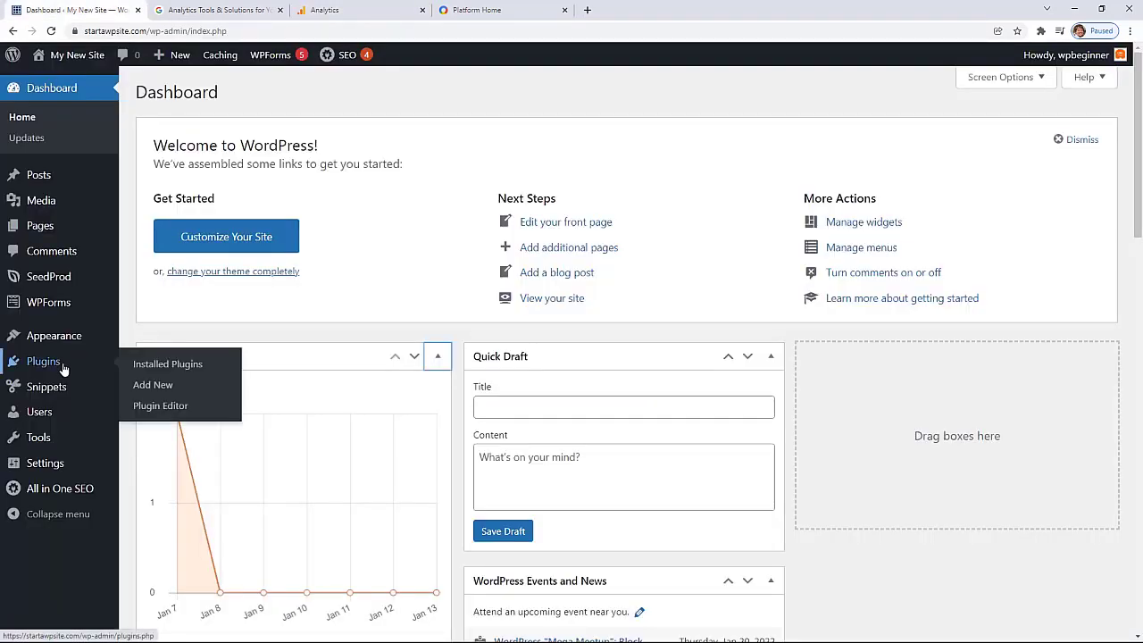
pyautogui.click(156, 386)
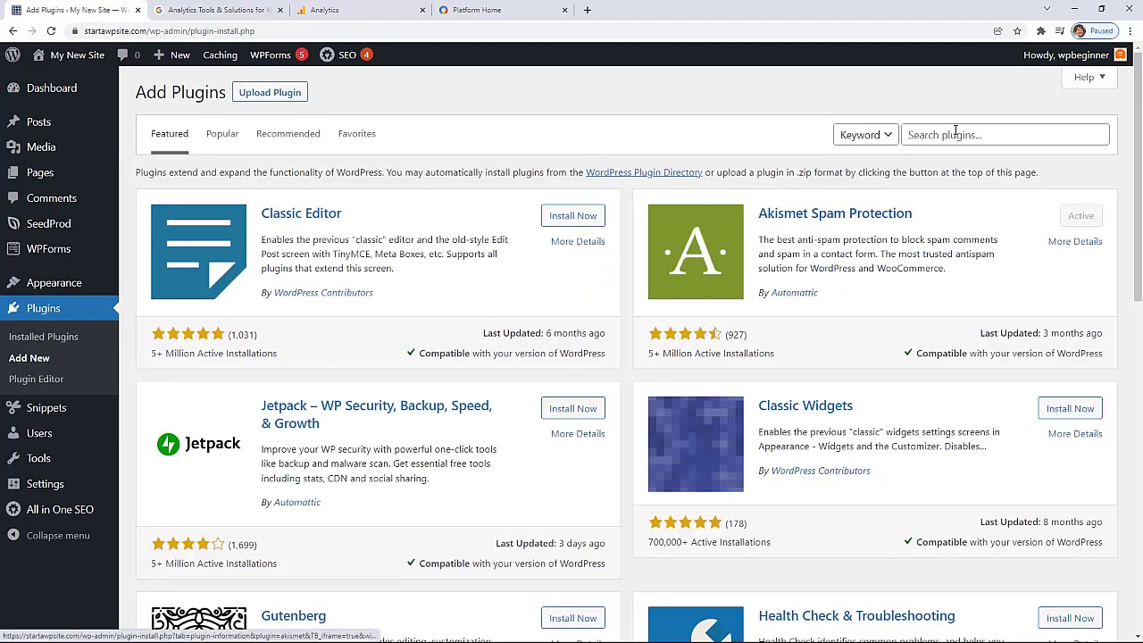
# - Search the plugin directory for "monsterinsights", and install and activate the MonsterInsights – Google Analytics Dashboard for WordPress plugin
pyautogui.click(958, 135)
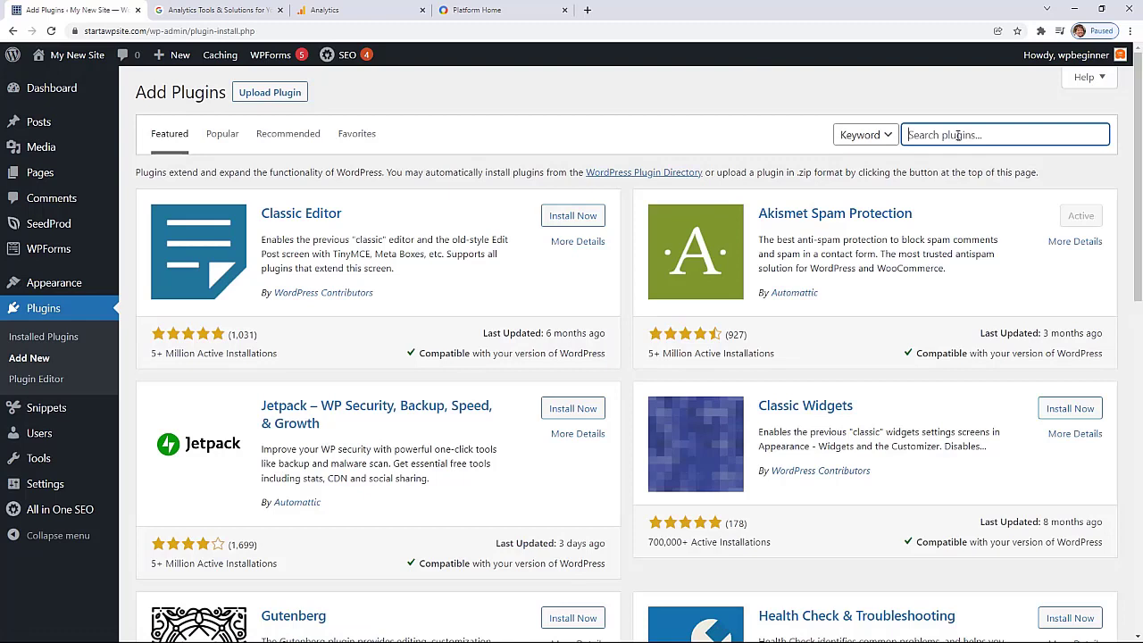
pyautogui.write('monster i')
pyautogui.press('BackSpace')
pyautogui.press('BackSpace')
pyautogui.write('insights')
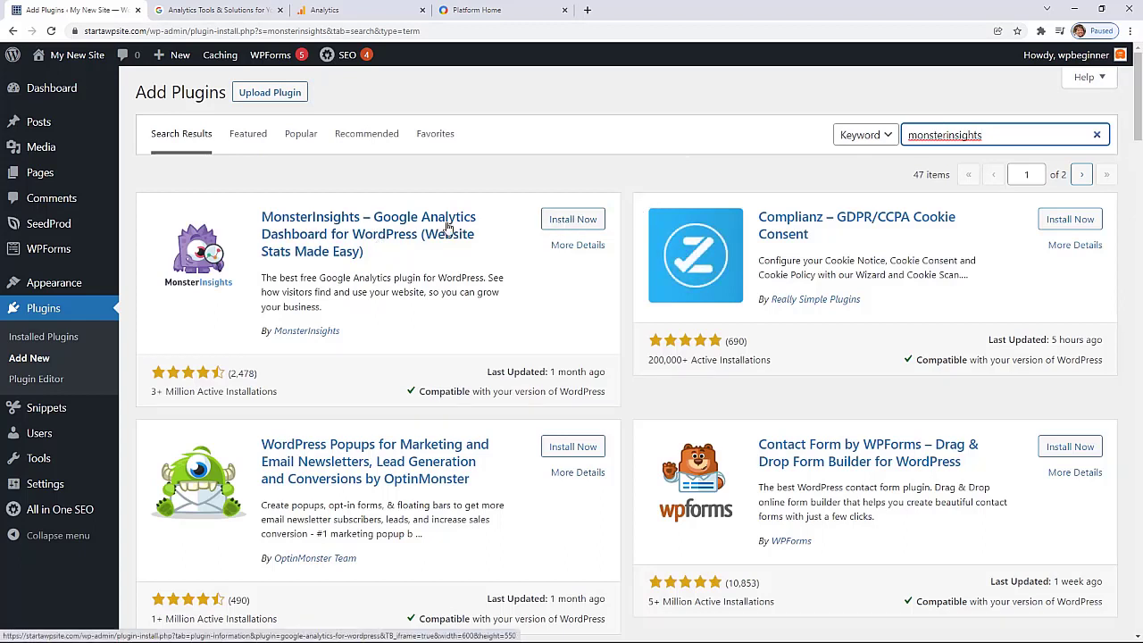
pyautogui.click(587, 219)
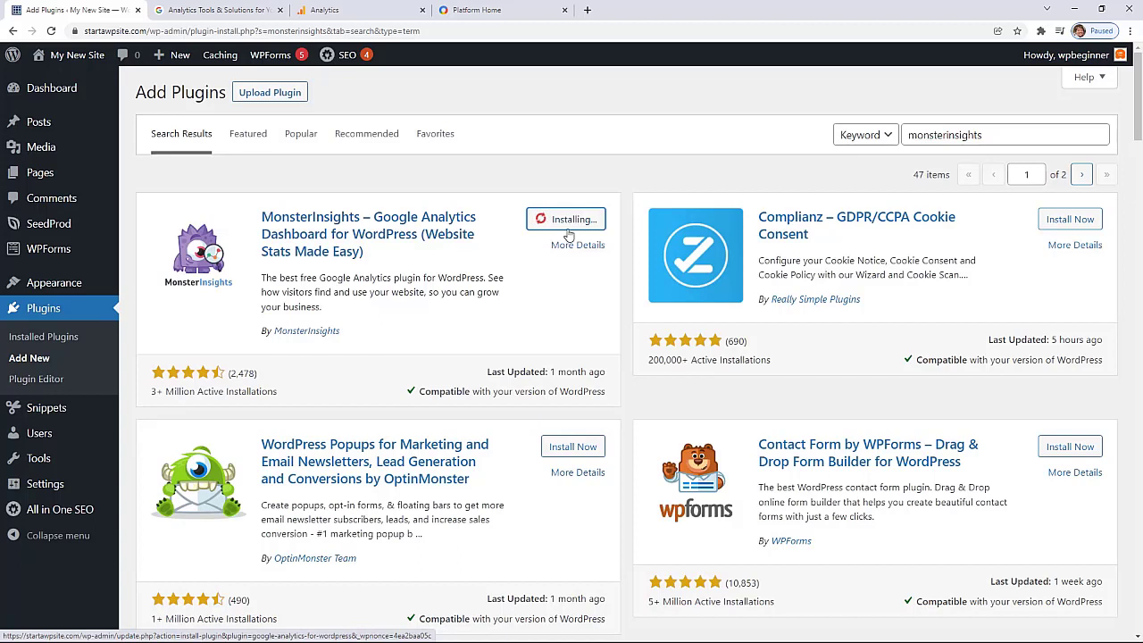
pyautogui.click(588, 223)
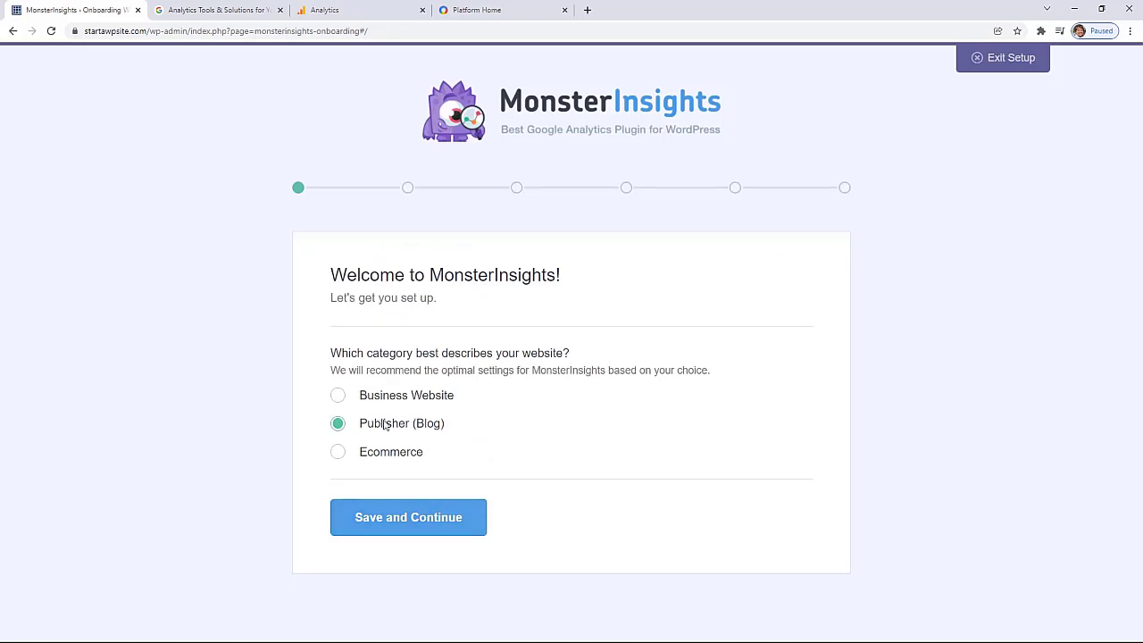
pyautogui.click(434, 525)
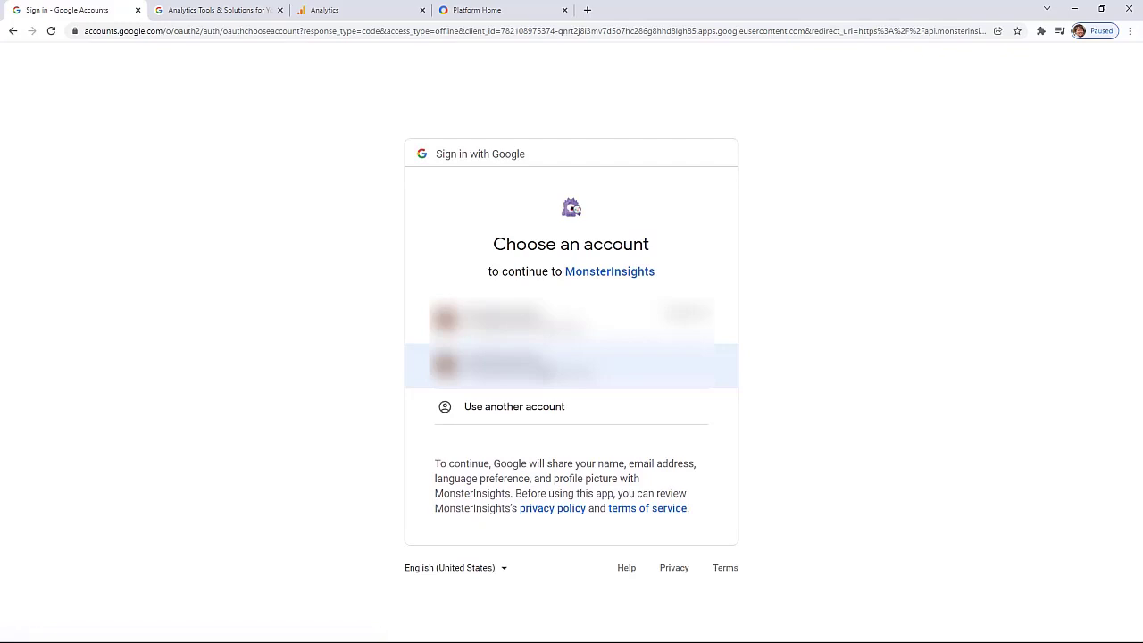
pyautogui.click(542, 368)
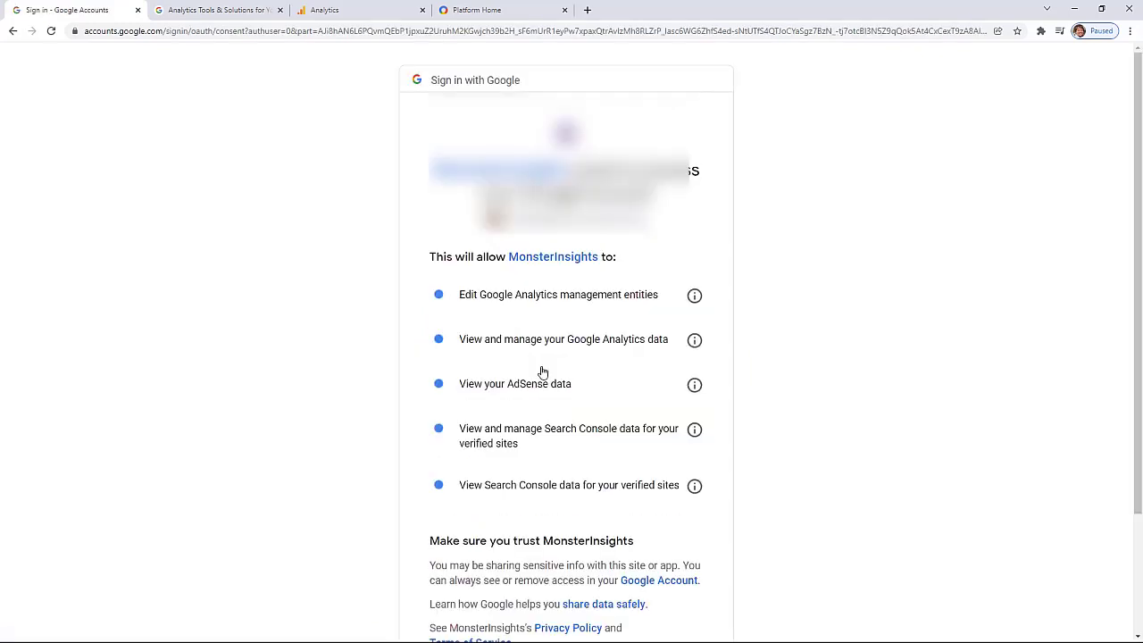
pyautogui.scroll(-2, 542, 372)
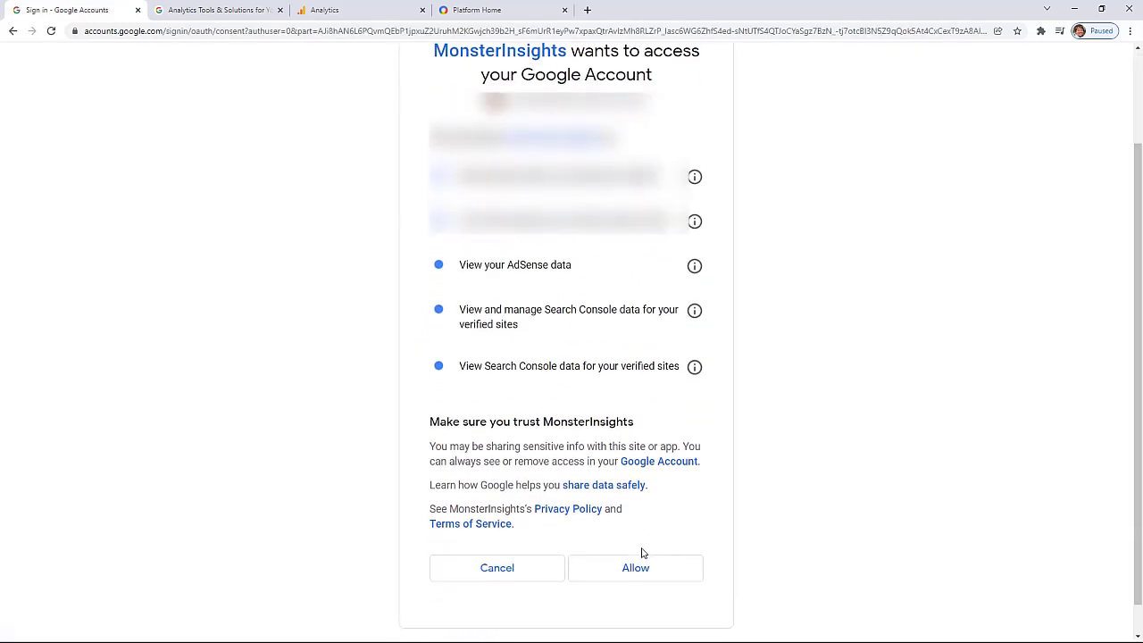
pyautogui.click(635, 568)
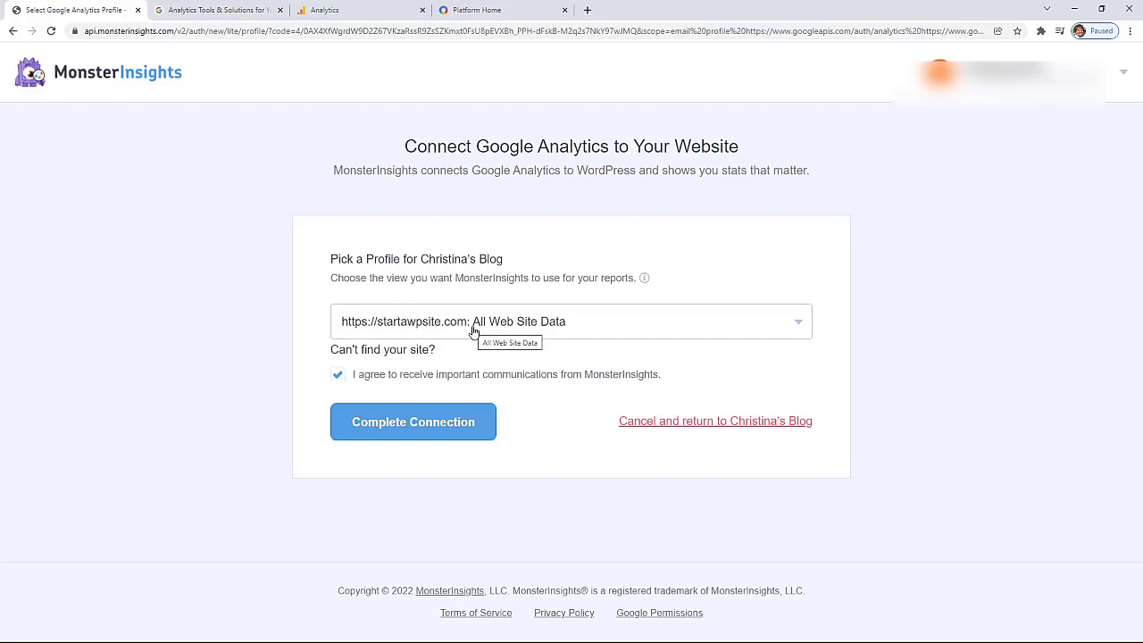
pyautogui.click(415, 425)
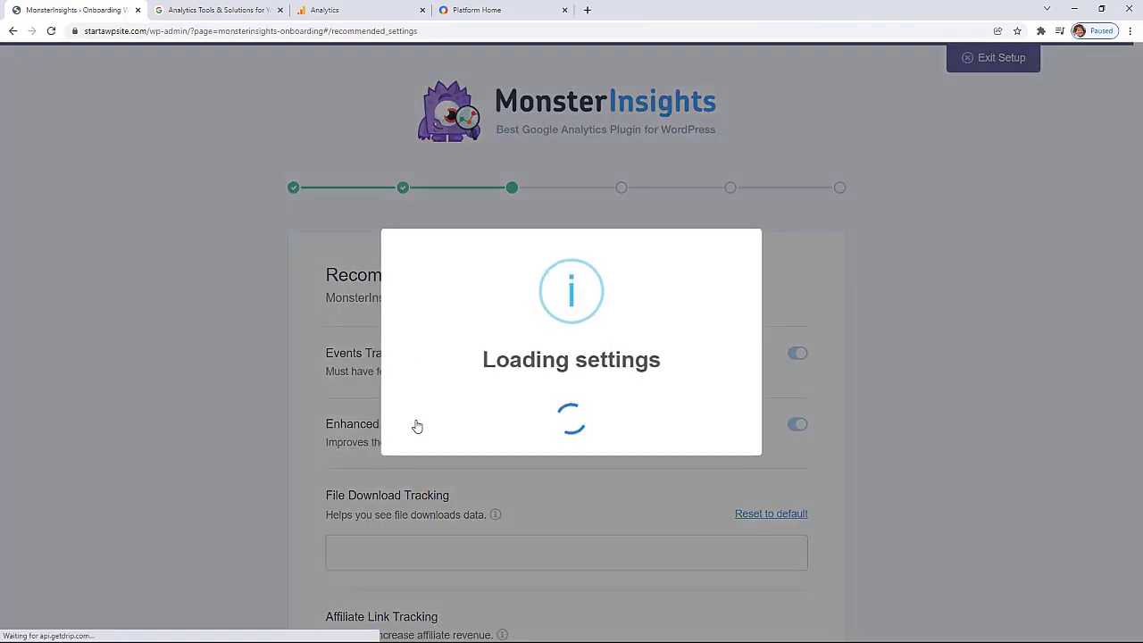
# - Turn on Help Us Improve and Install Updates Automatically in the MonsterInsights recommended settings, and save them to continue
pyautogui.scroll(-1, 493, 395)
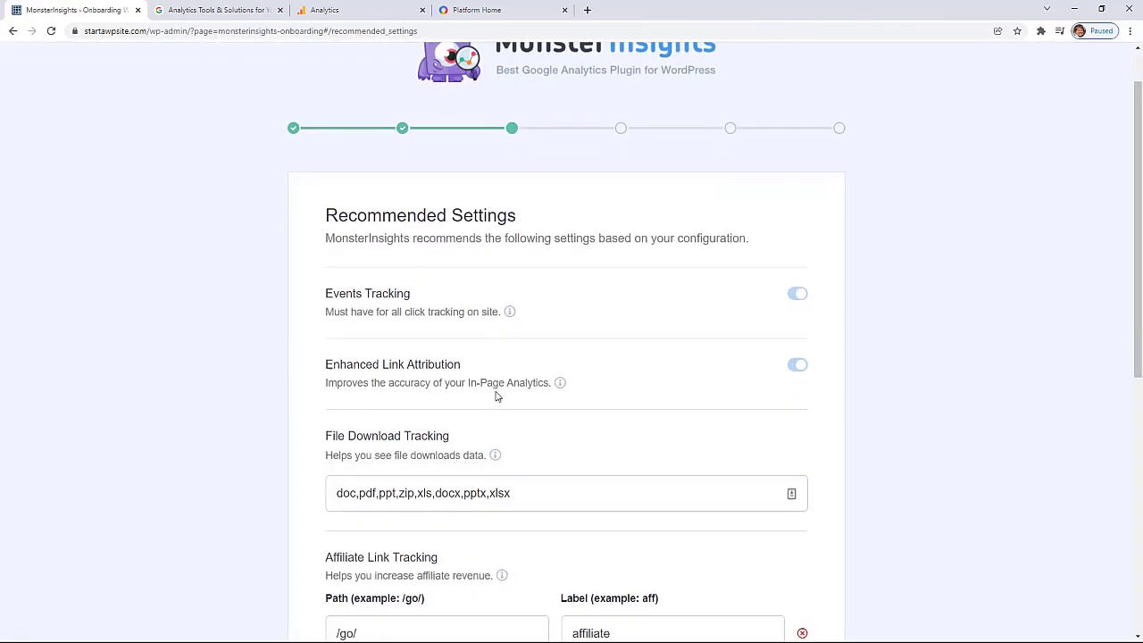
pyautogui.scroll(-1, 523, 384)
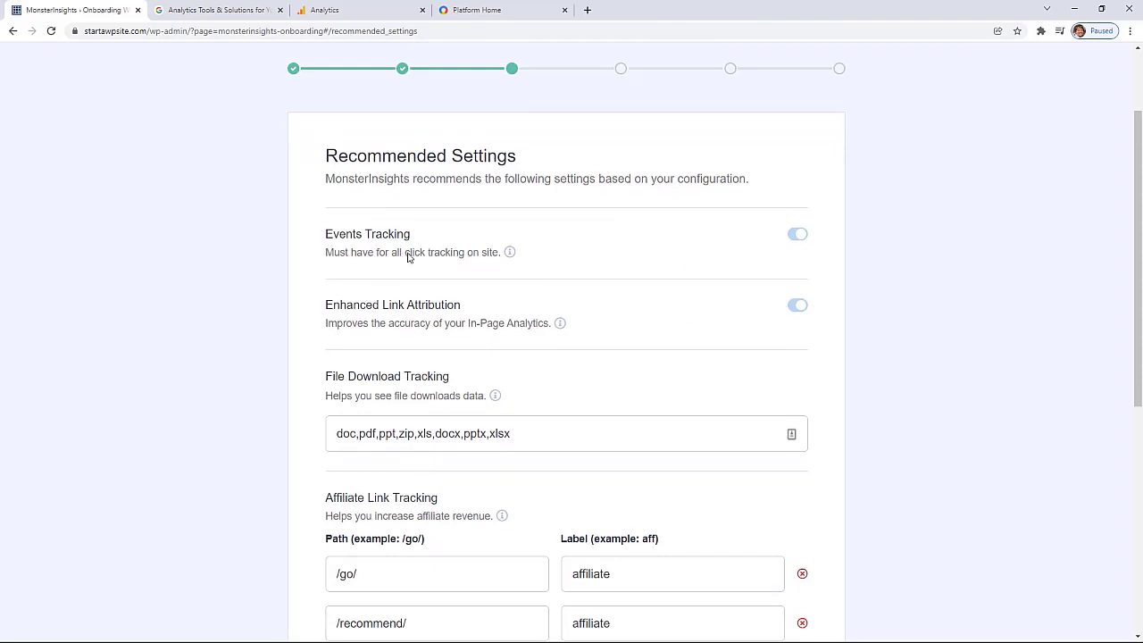
pyautogui.moveTo(512, 254)
pyautogui.scroll(-1, 604, 306)
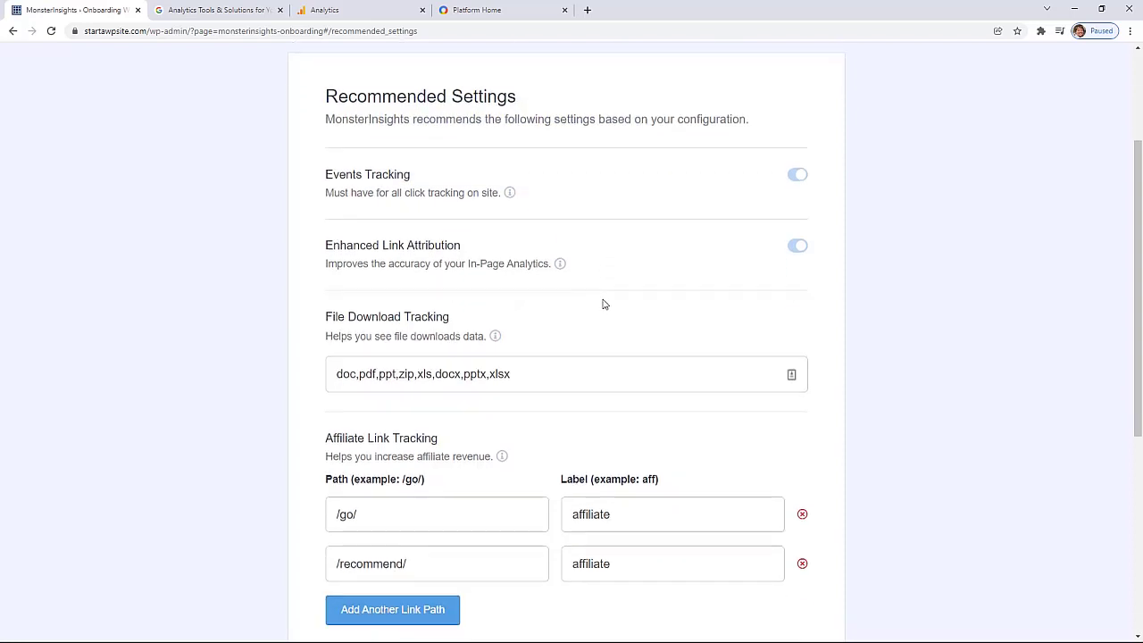
pyautogui.scroll(-1, 727, 296)
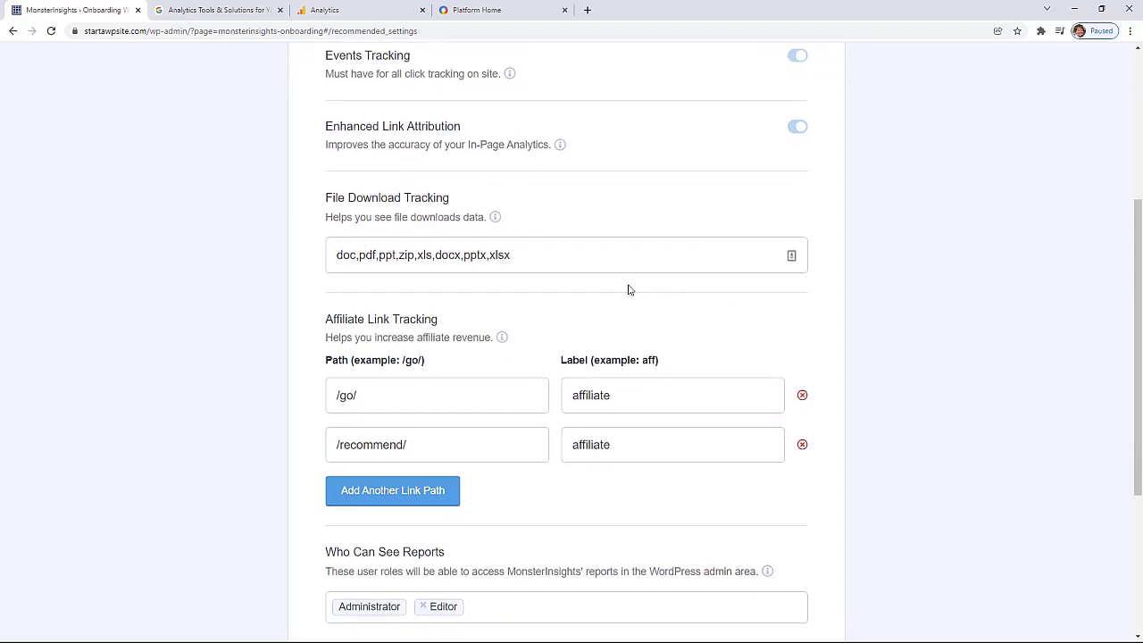
pyautogui.scroll(-1, 630, 291)
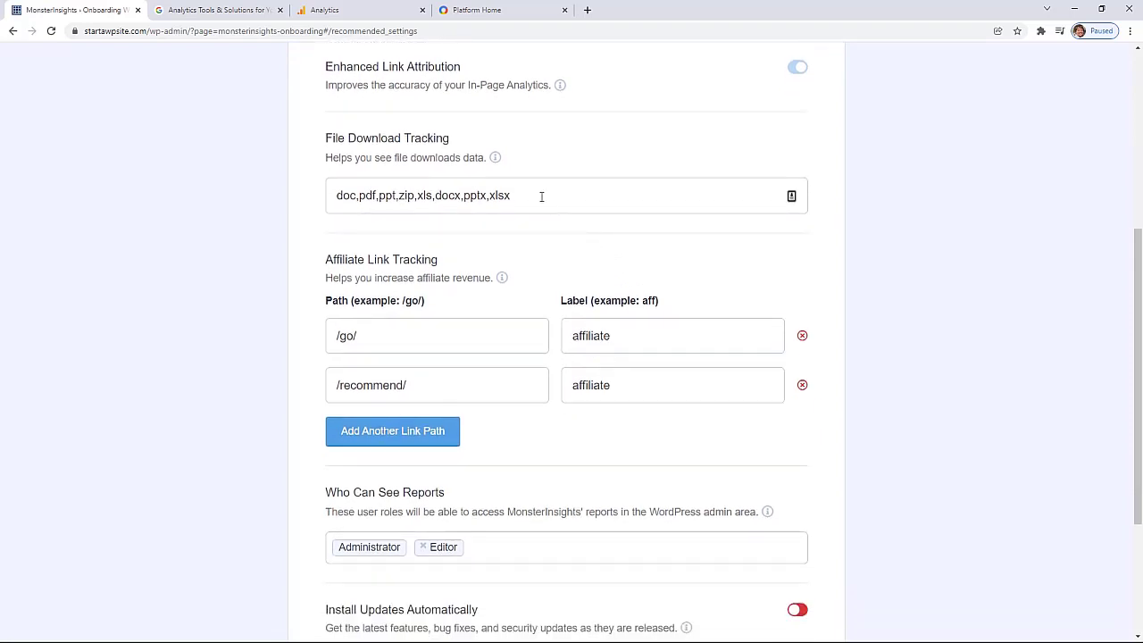
pyautogui.scroll(-2, 542, 196)
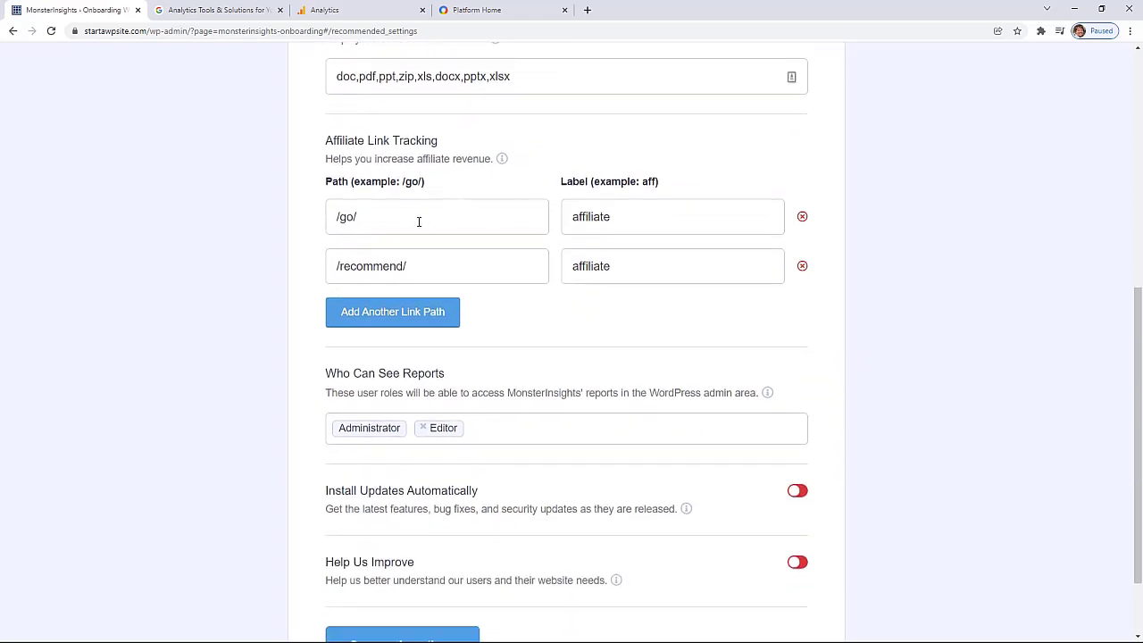
pyautogui.scroll(-2, 632, 250)
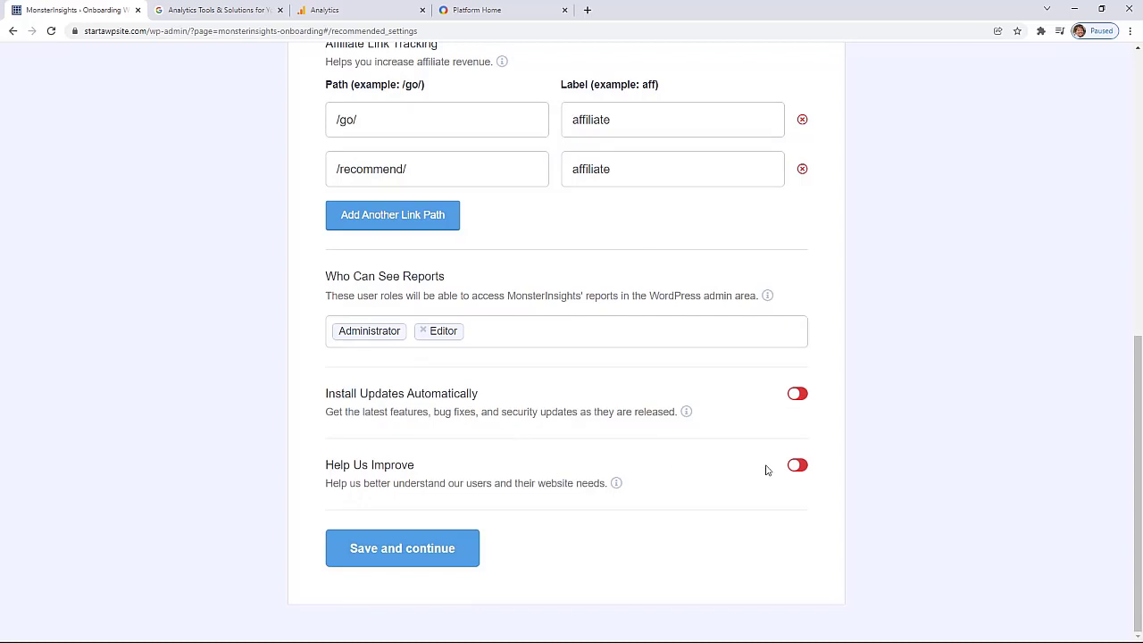
pyautogui.click(800, 468)
pyautogui.click(801, 397)
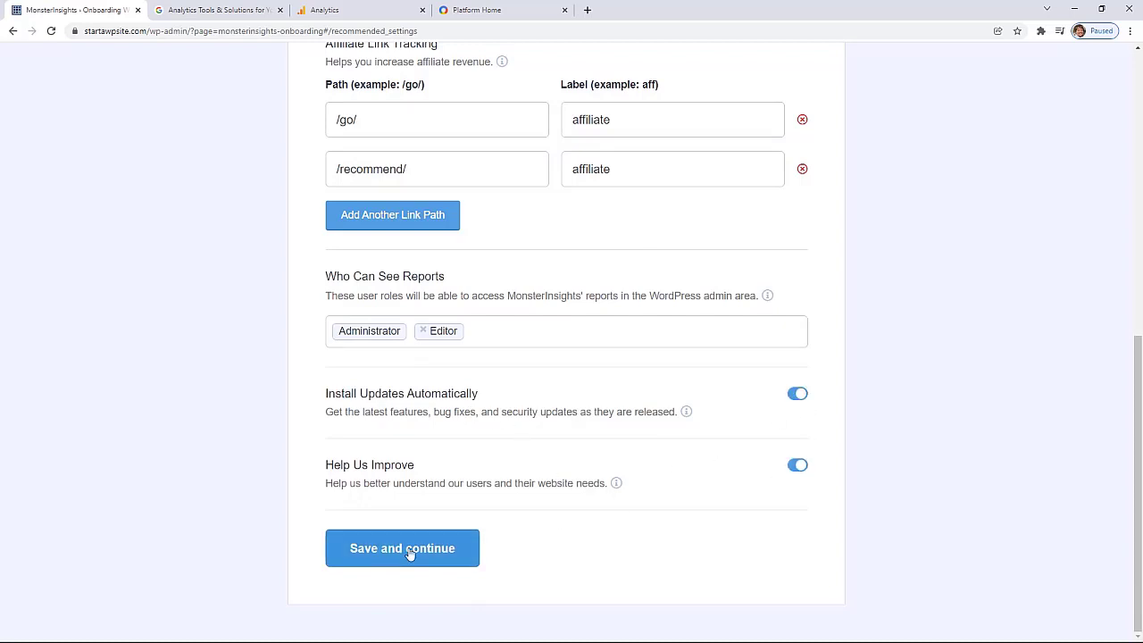
pyautogui.click(386, 554)
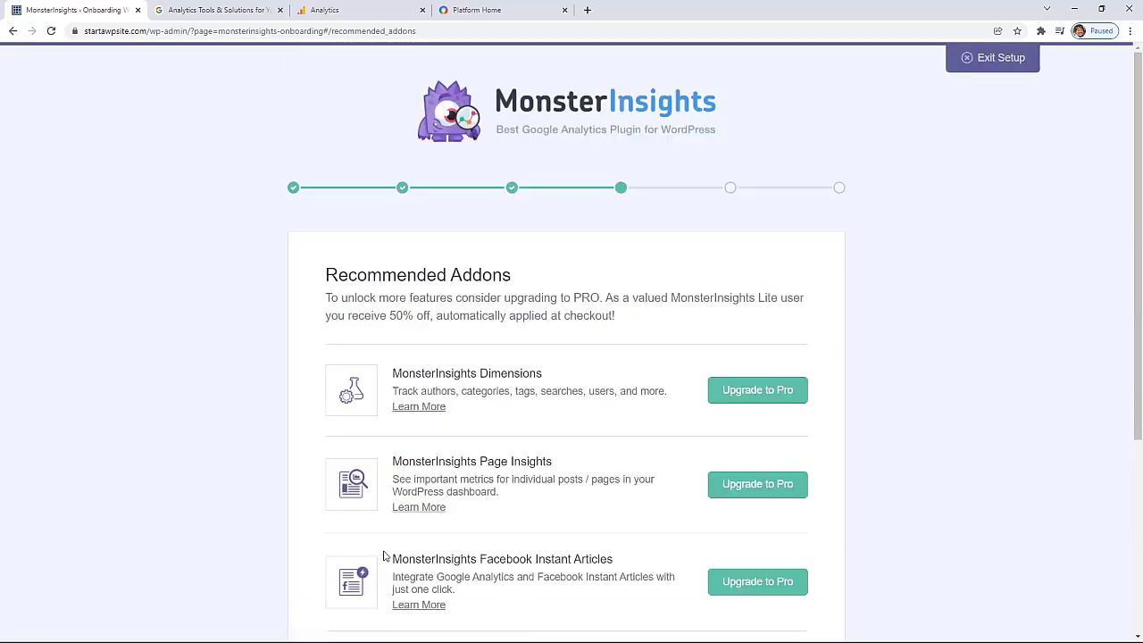
# - Continue past the recommended addons without upgrading to Pro, and finish the MonsterInsights setup wizard
pyautogui.scroll(-2, 386, 553)
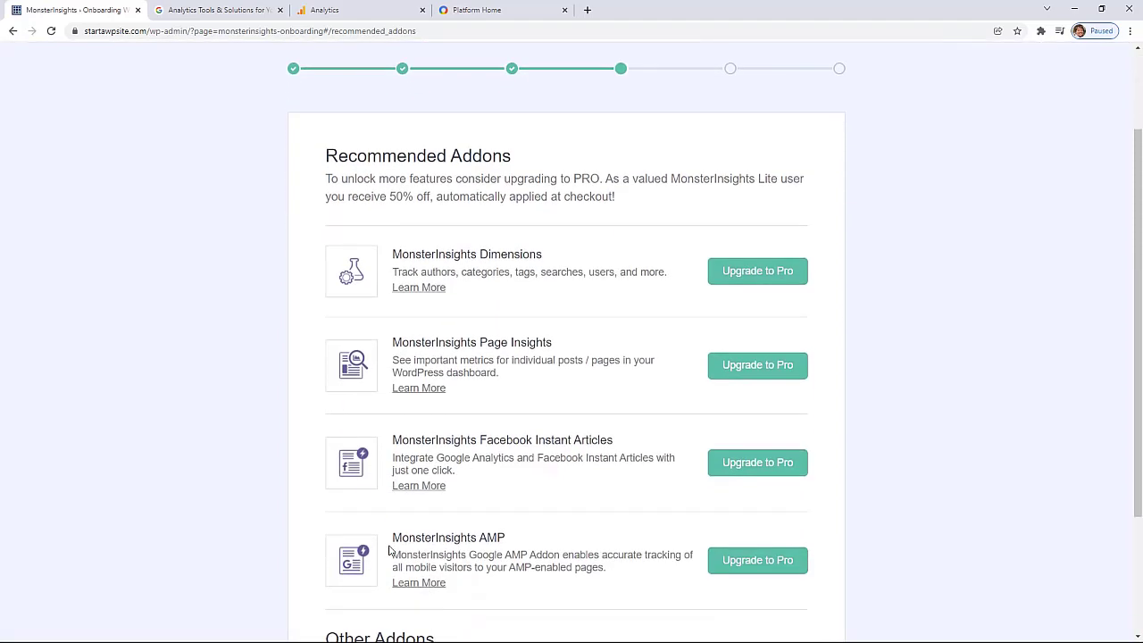
pyautogui.scroll(-1, 389, 551)
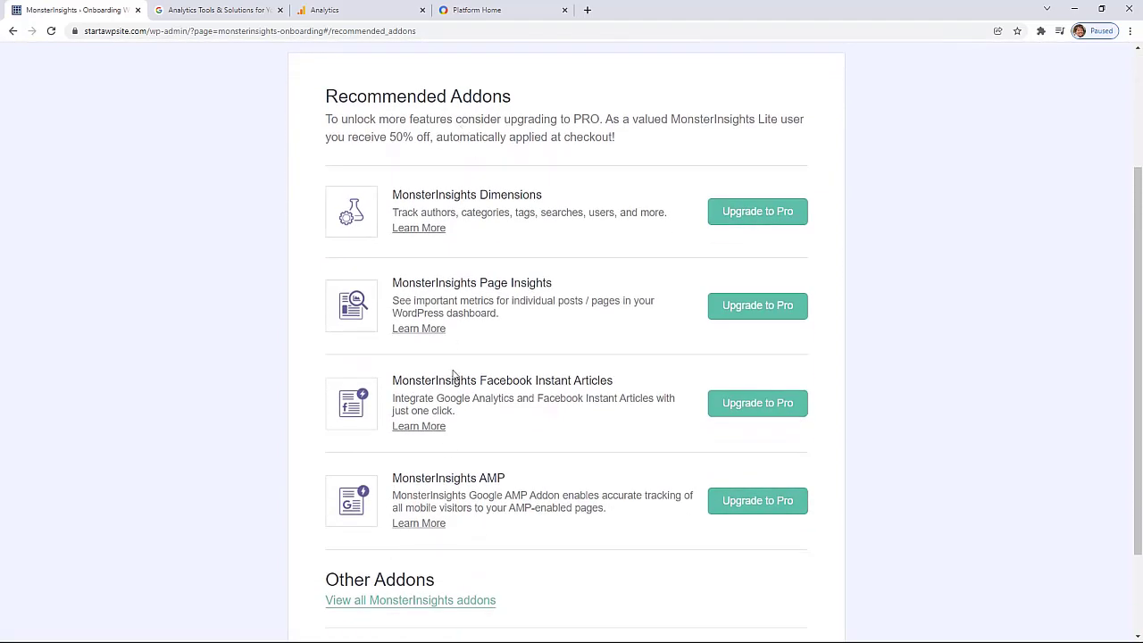
pyautogui.scroll(-2, 452, 373)
pyautogui.scroll(1, 452, 373)
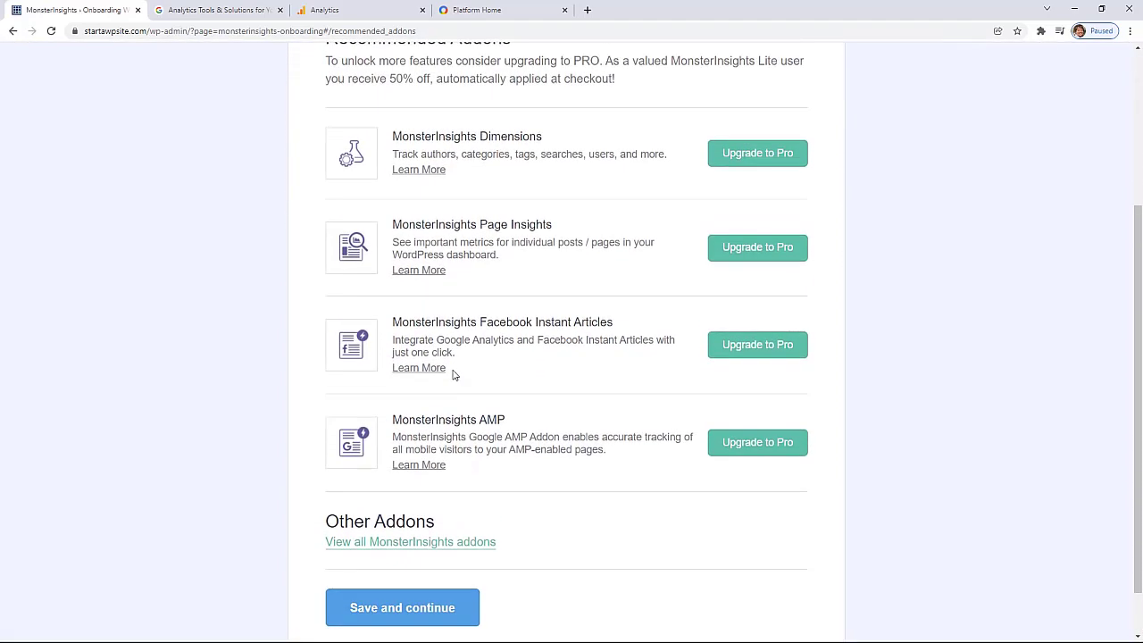
pyautogui.click(402, 607)
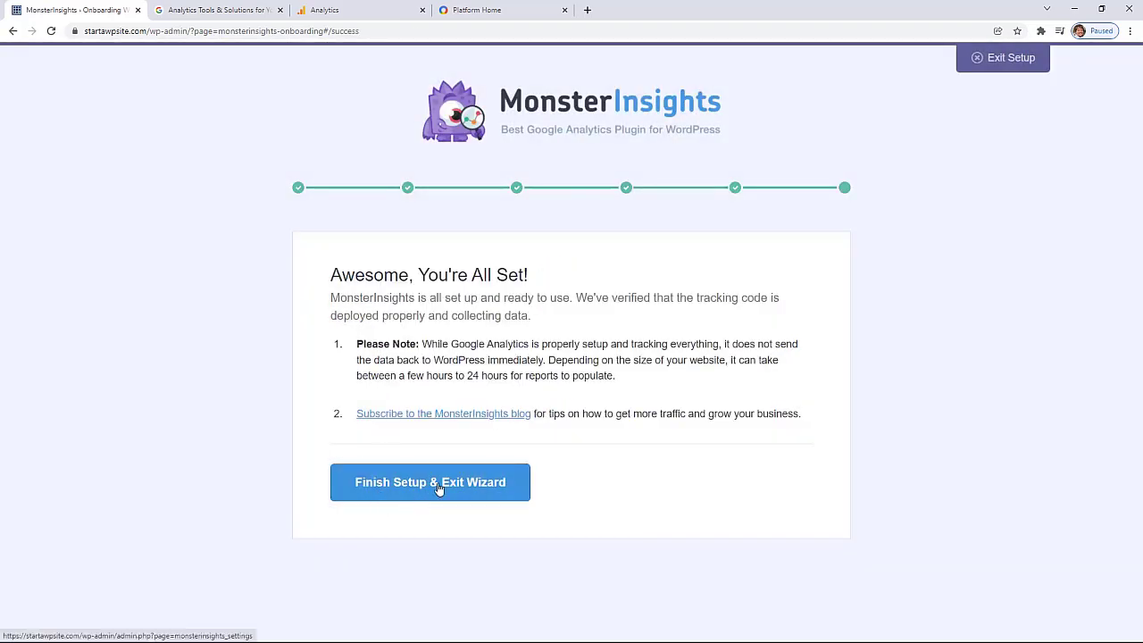
pyautogui.click(438, 489)
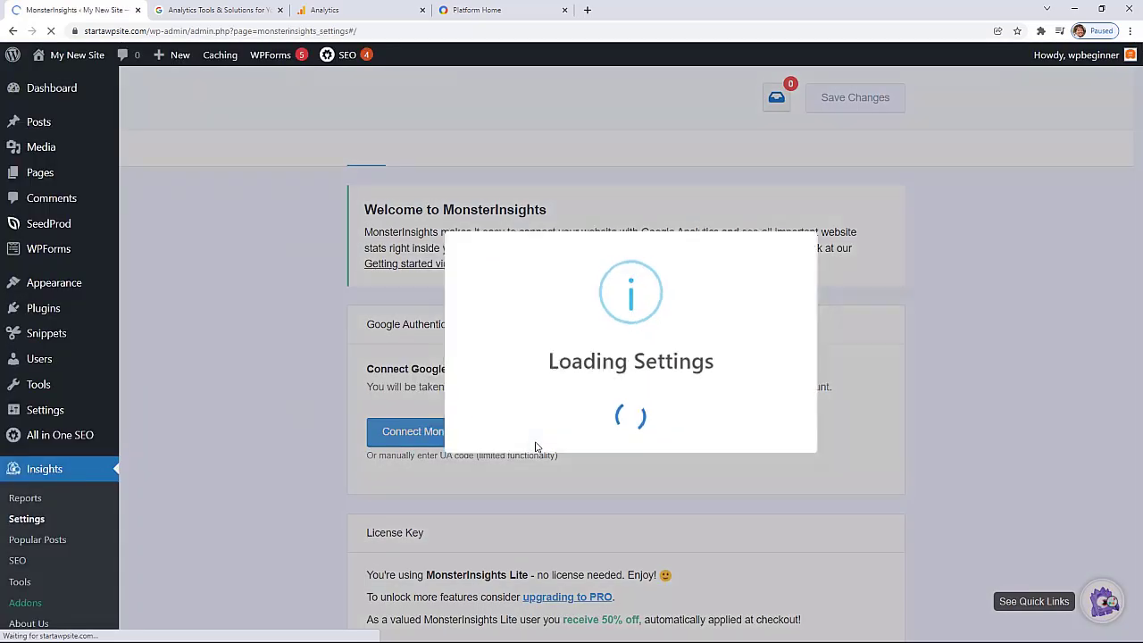
pyautogui.scroll(-2, 288, 401)
pyautogui.scroll(-1, 288, 401)
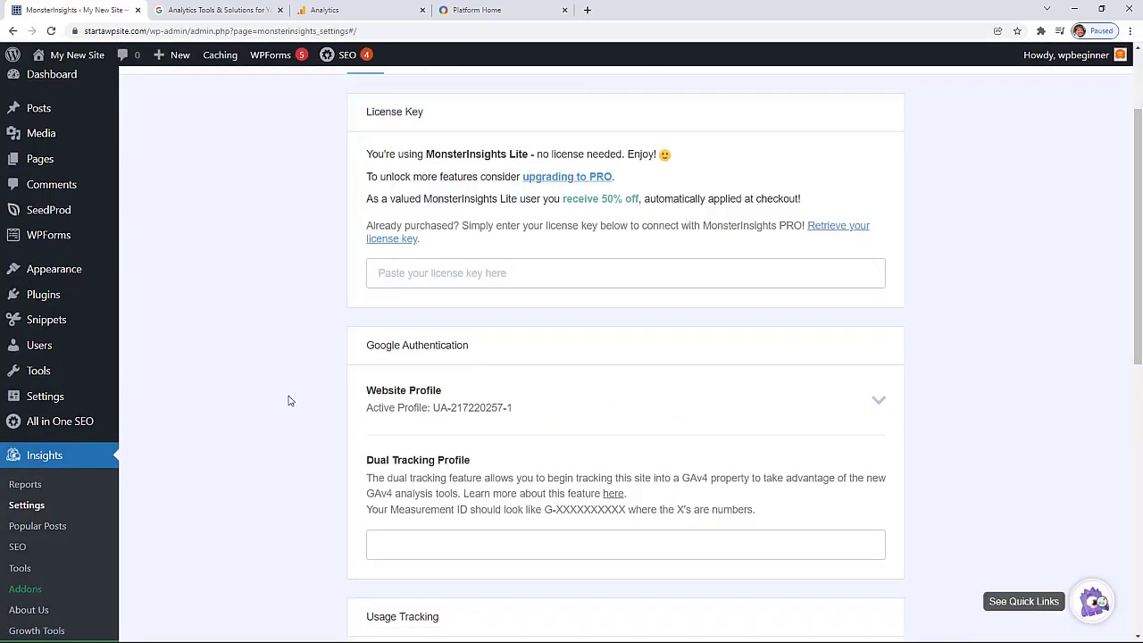
pyautogui.scroll(-2, 288, 401)
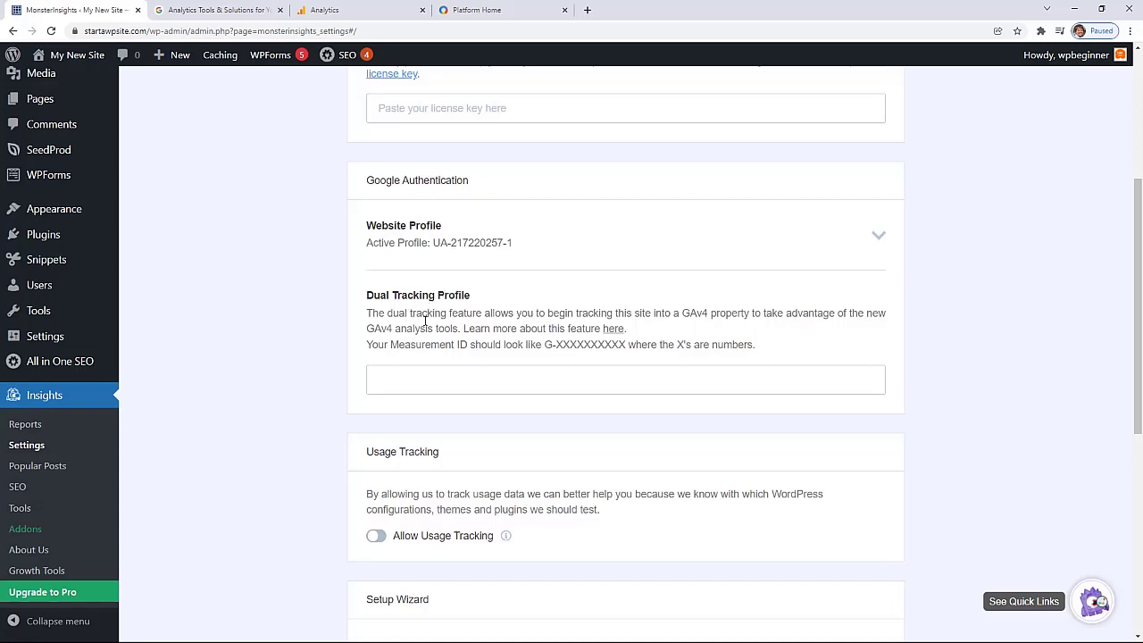
pyautogui.click(325, 11)
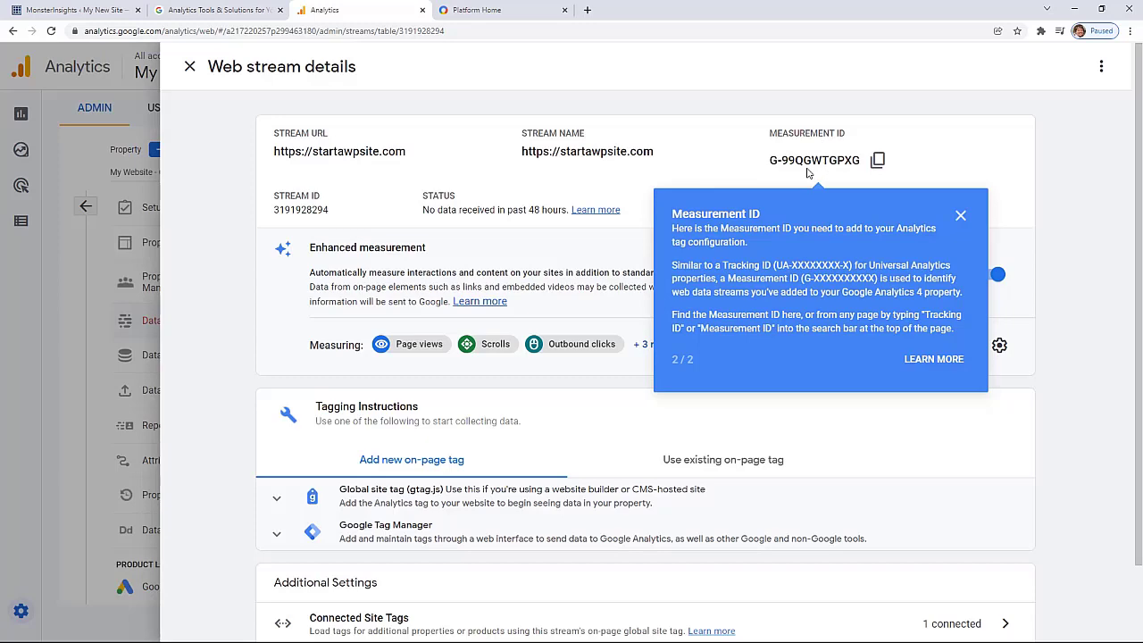
pyautogui.click(878, 164)
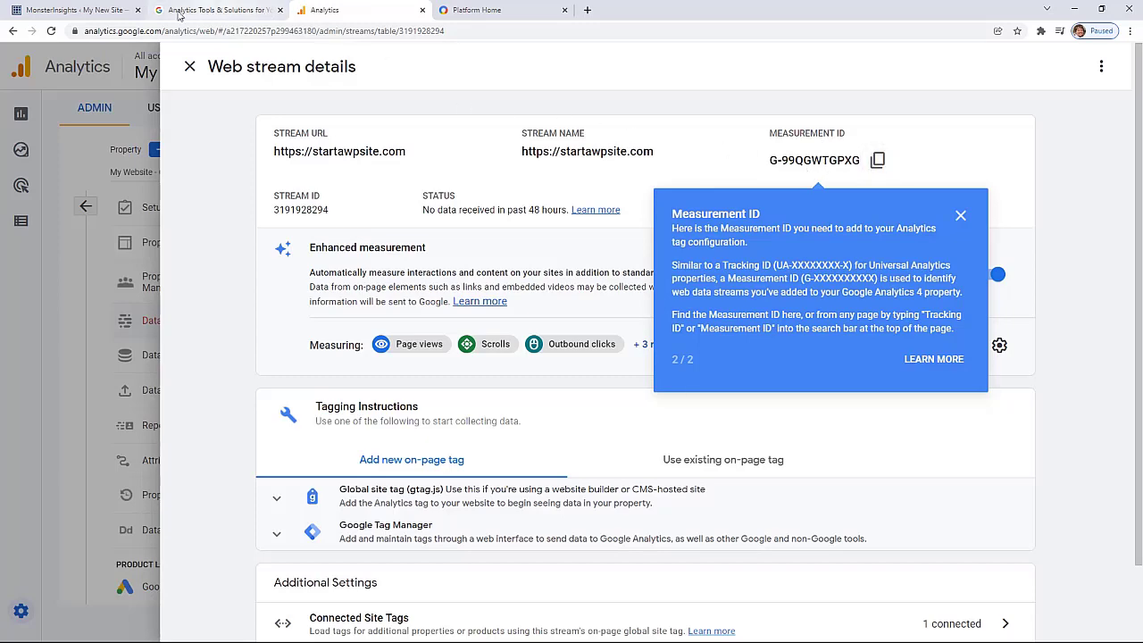
# - Return to the MonsterInsights settings, paste the copied Measurement ID as the Dual Tracking Profile and save the changes
pyautogui.click(115, 16)
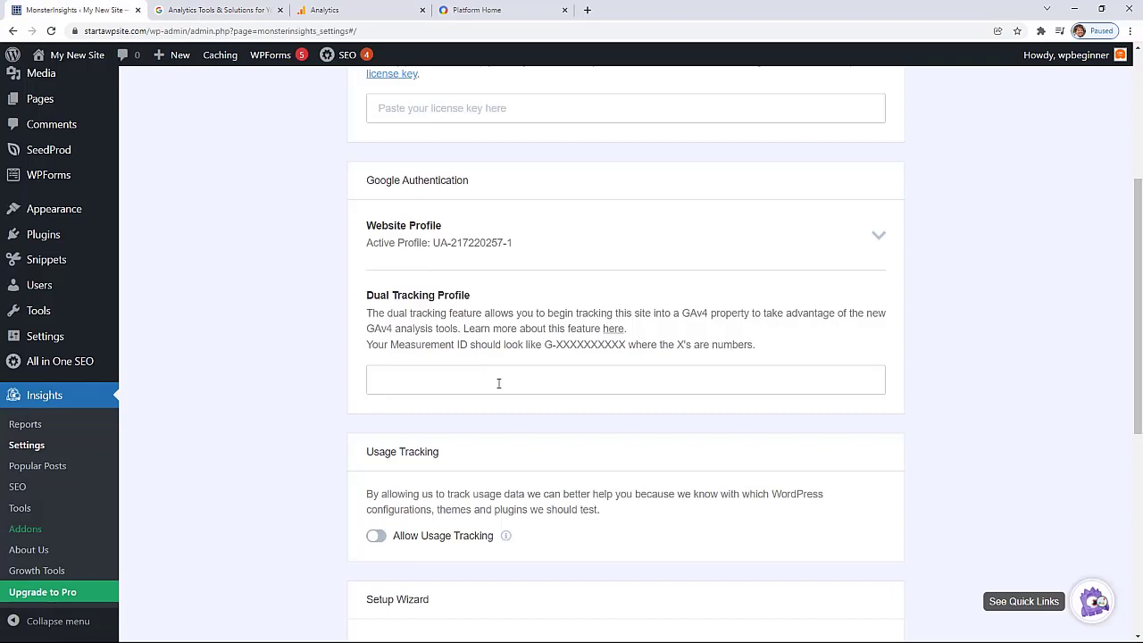
pyautogui.hotkey('ctrl', 'v')
pyautogui.click(323, 382)
pyautogui.scroll(3, 322, 383)
pyautogui.click(865, 143)
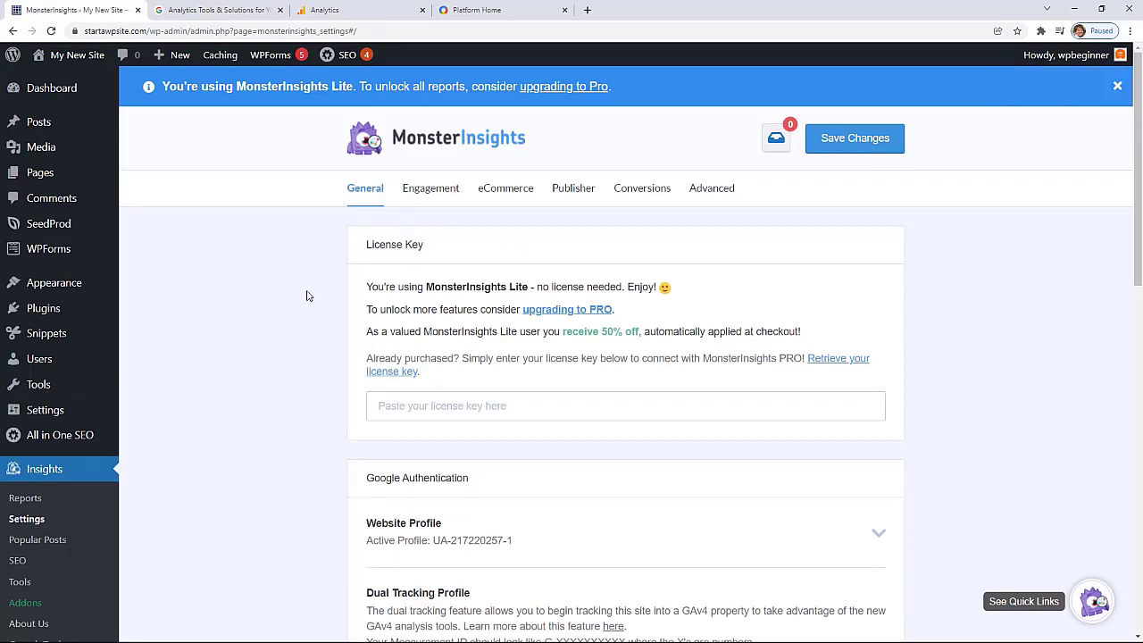
# - Open the MonsterInsights reports and examine the Overview Report's sessions chart, traffic statistics, visitor and device breakdowns, top countries and referrals
pyautogui.scroll(-3, 298, 302)
pyautogui.click(40, 426)
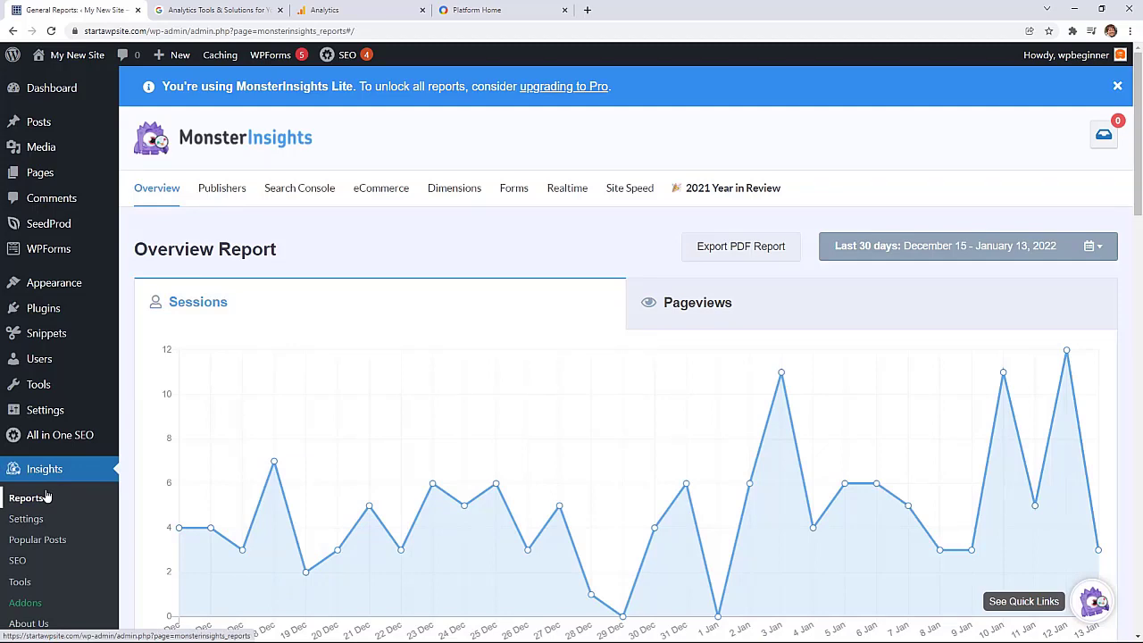
pyautogui.scroll(-2, 169, 409)
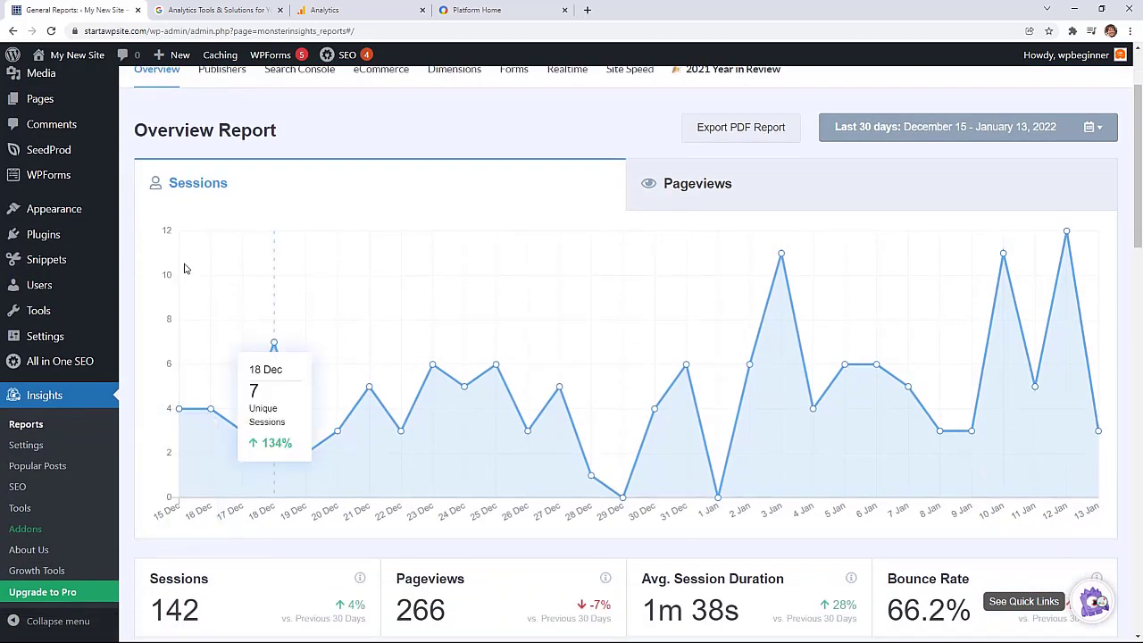
pyautogui.scroll(-1, 630, 237)
pyautogui.scroll(-4, 630, 237)
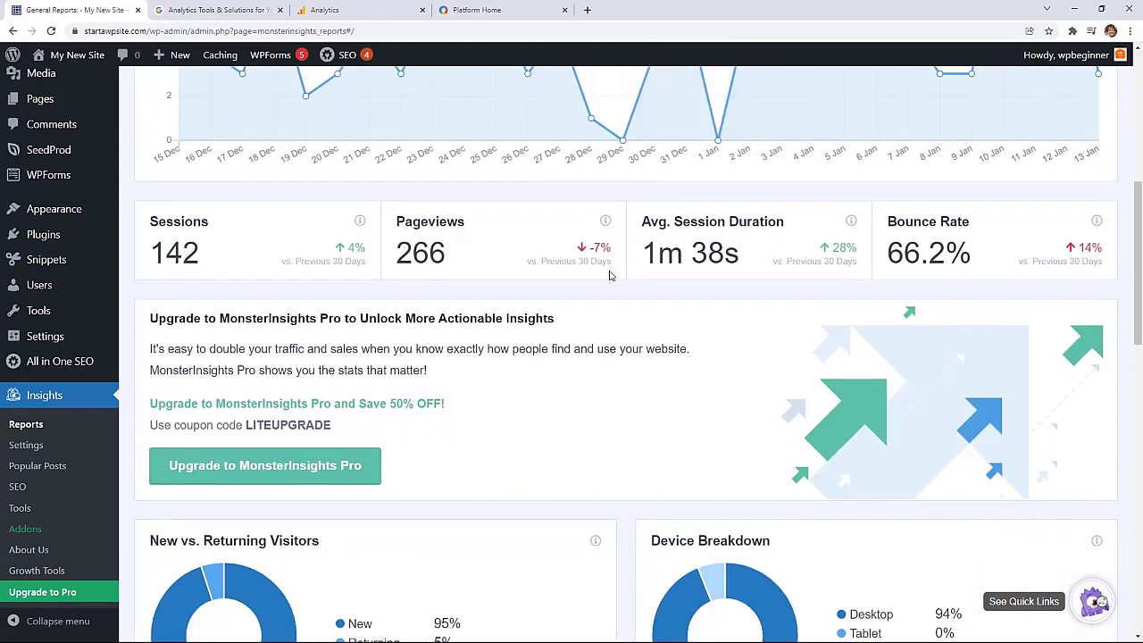
pyautogui.scroll(-1, 685, 282)
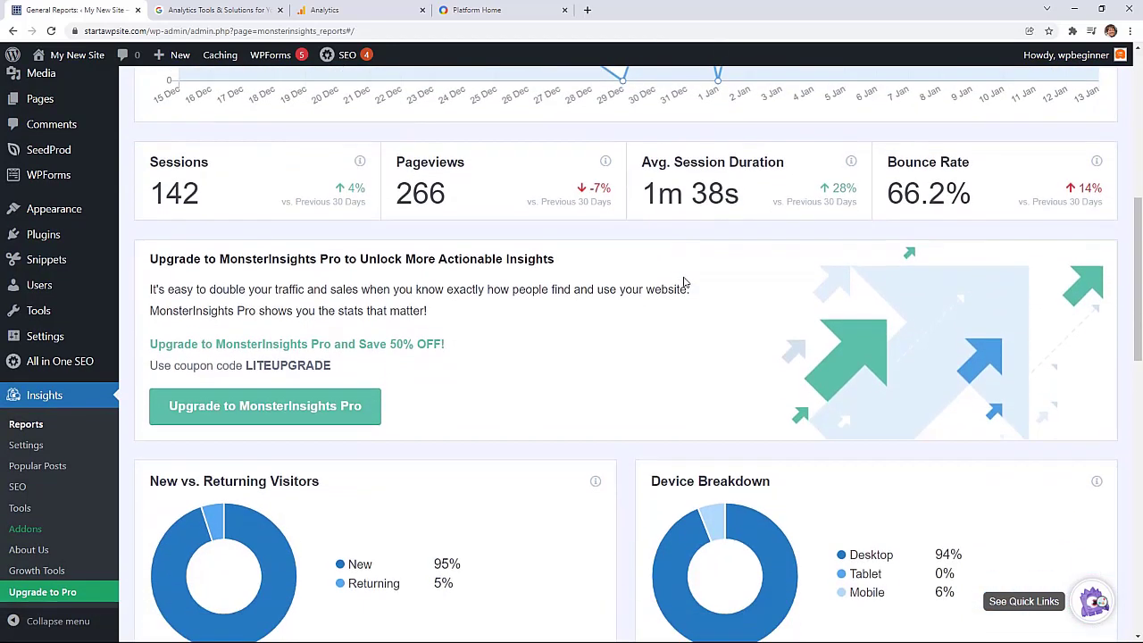
pyautogui.scroll(-2, 685, 282)
pyautogui.scroll(-3, 676, 286)
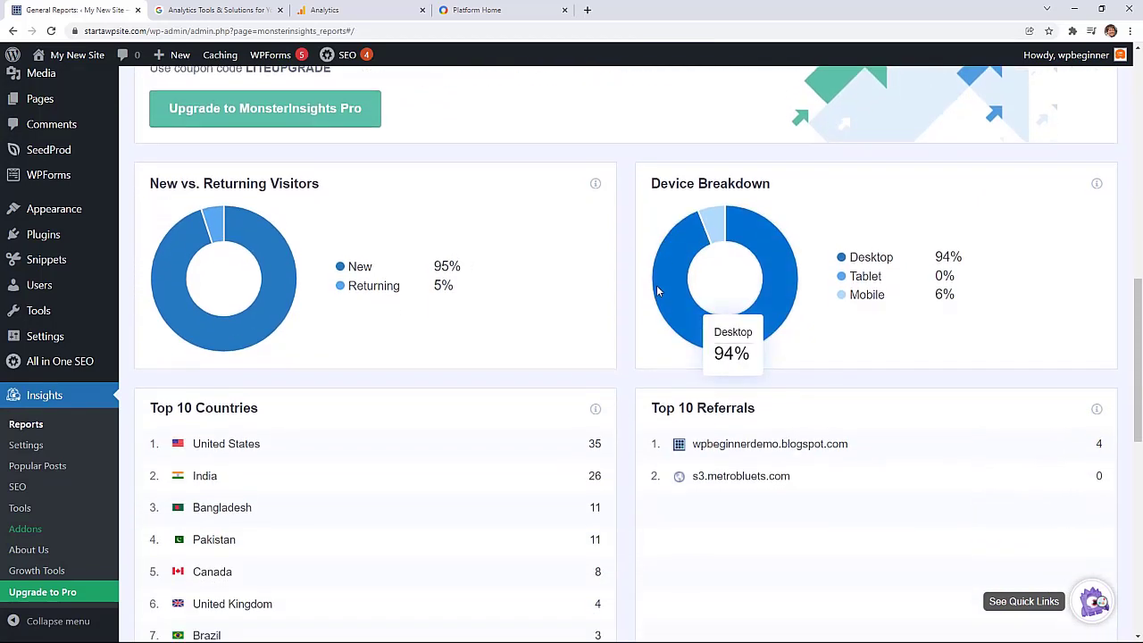
pyautogui.scroll(-2, 656, 291)
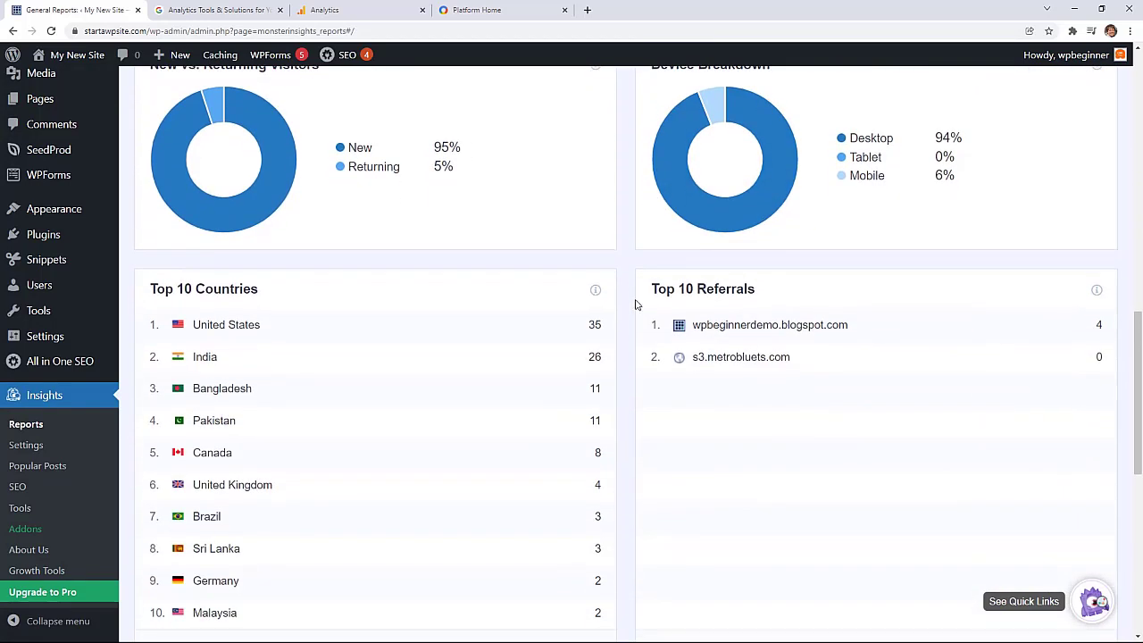